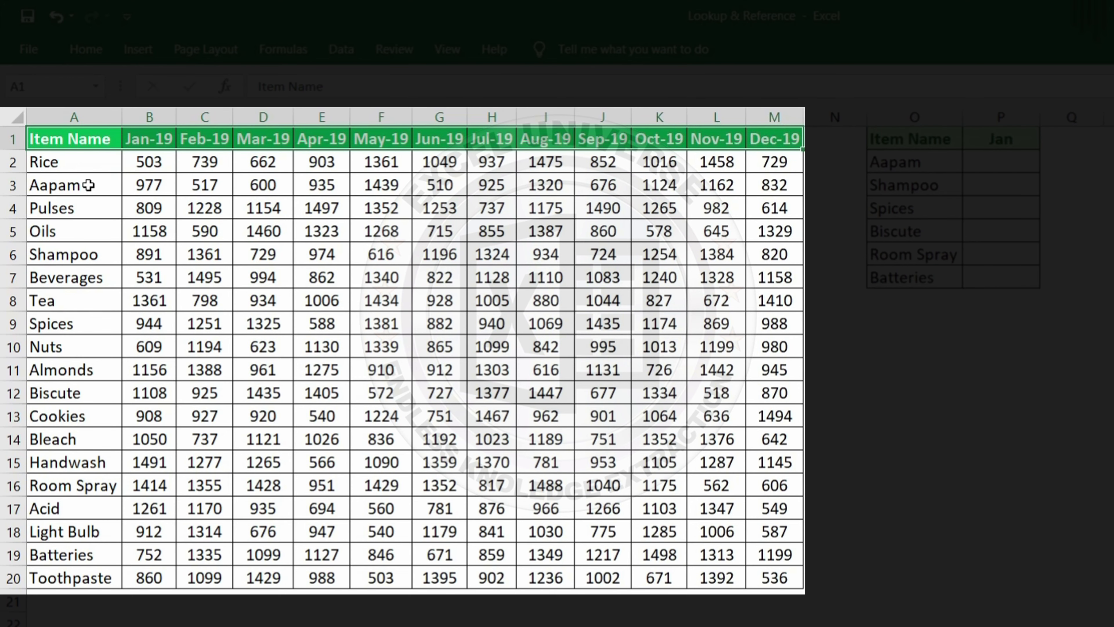
drag(89, 184, 384, 186)
drag(112, 253, 443, 279)
drag(92, 349, 340, 345)
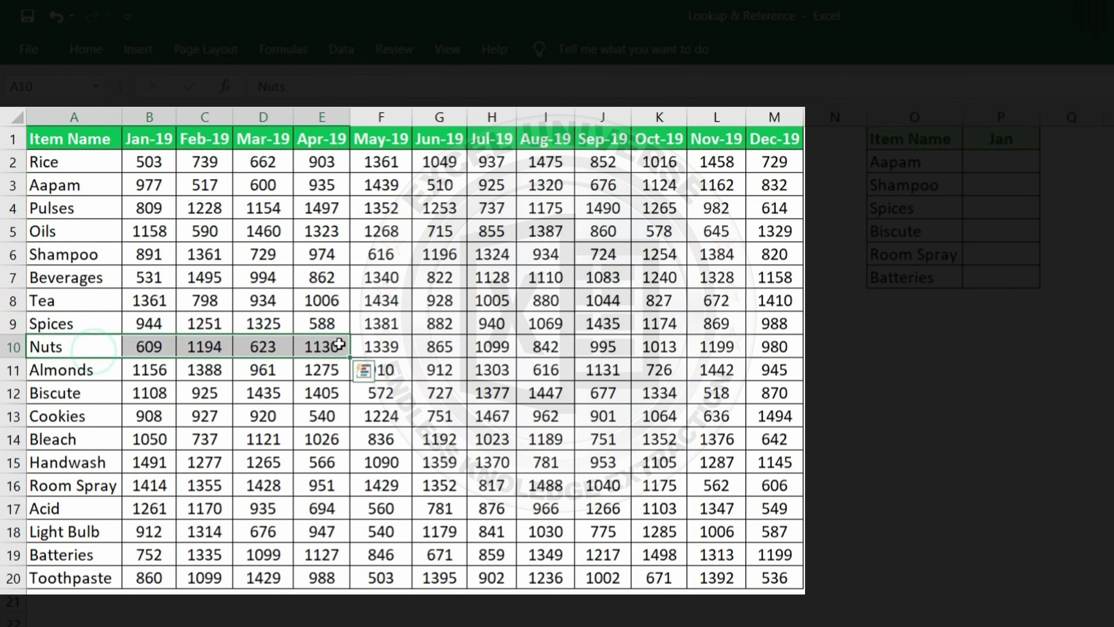
click(545, 416)
drag(926, 139, 942, 281)
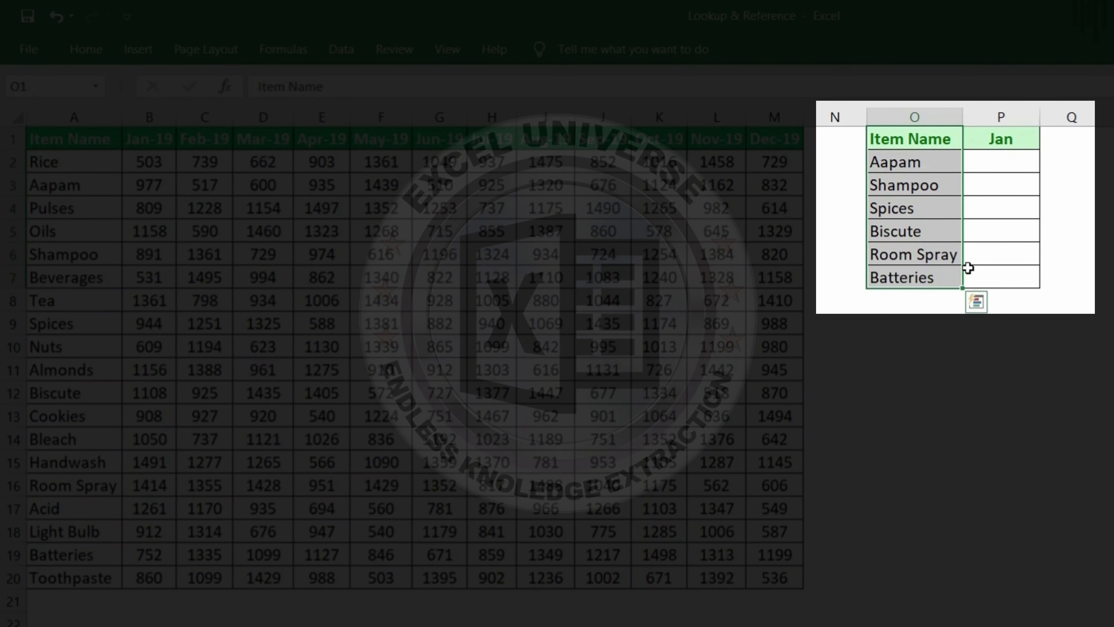
click(1021, 162)
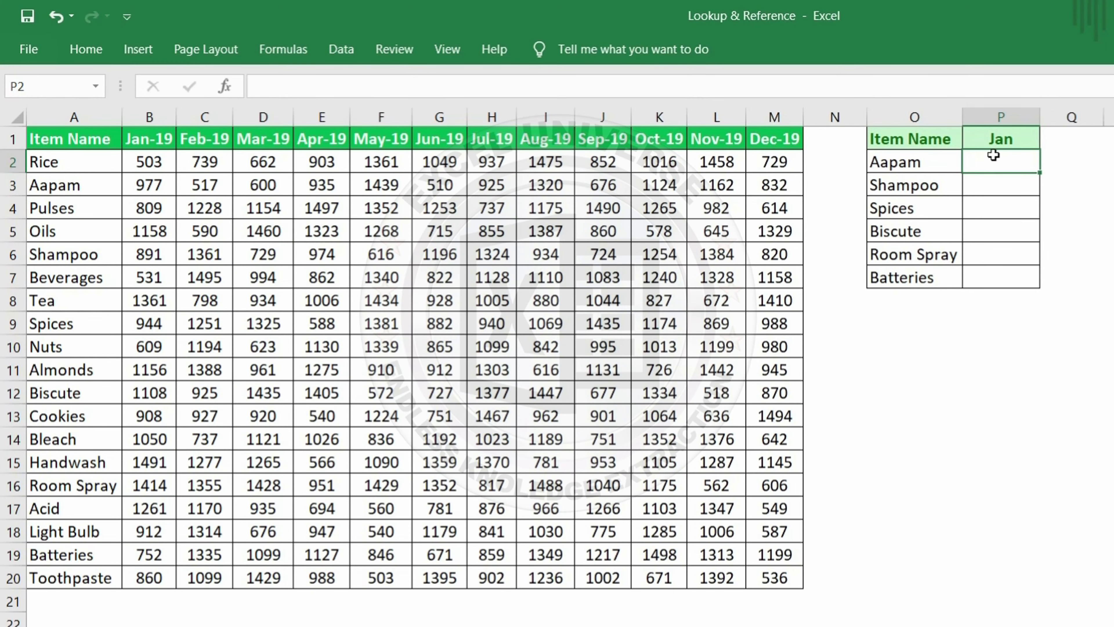
- Copy the Jan-19 header from B1 over the Jan heading in P1 of the lookup table
click(148, 117)
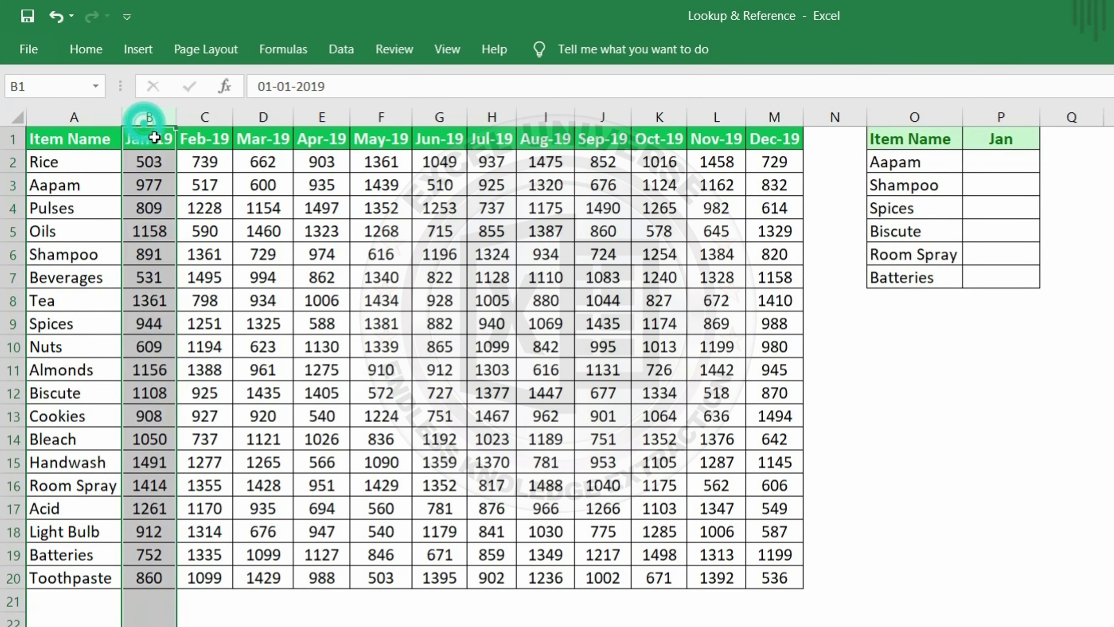
click(154, 139)
key(ctrl+c)
click(996, 139)
key(ctrl+v)
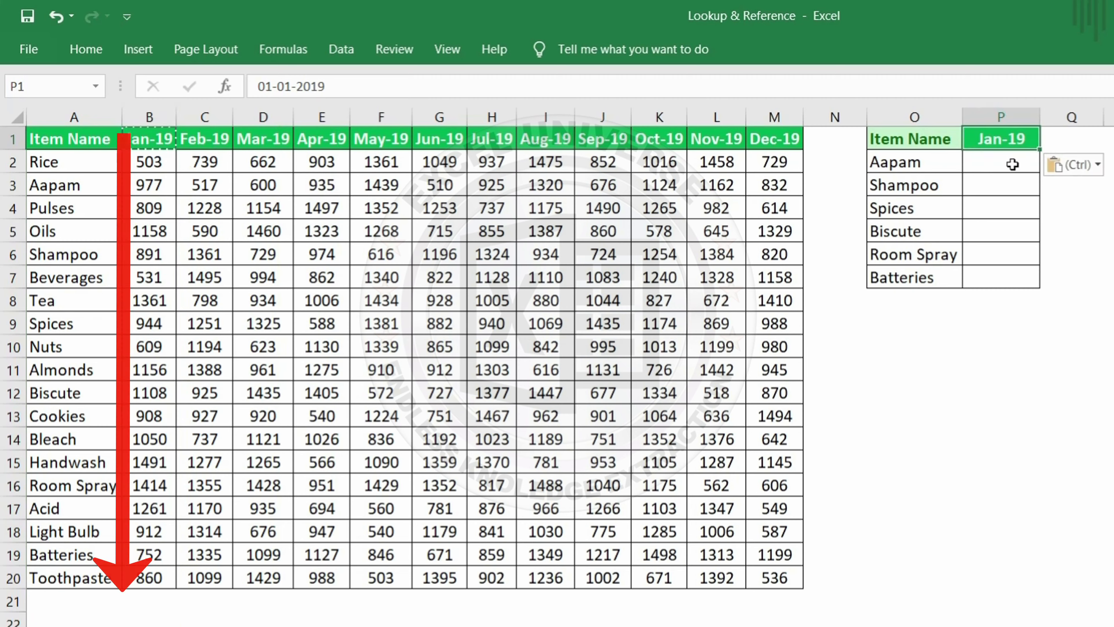
key(Return)
- Sort the data table A1:M20 by Item Name from A to Z
mouse_move(50, 137)
mouse_down()
mouse_move(659, 369)
mouse_move(774, 531)
mouse_move(785, 578)
mouse_up()
key(alt+d+s)
click(624, 412)
click(561, 424)
click(906, 560)
- Insert the LOOKUP function in P2 using the lookup_value,lookup_vector,result_vector argument list
click(291, 51)
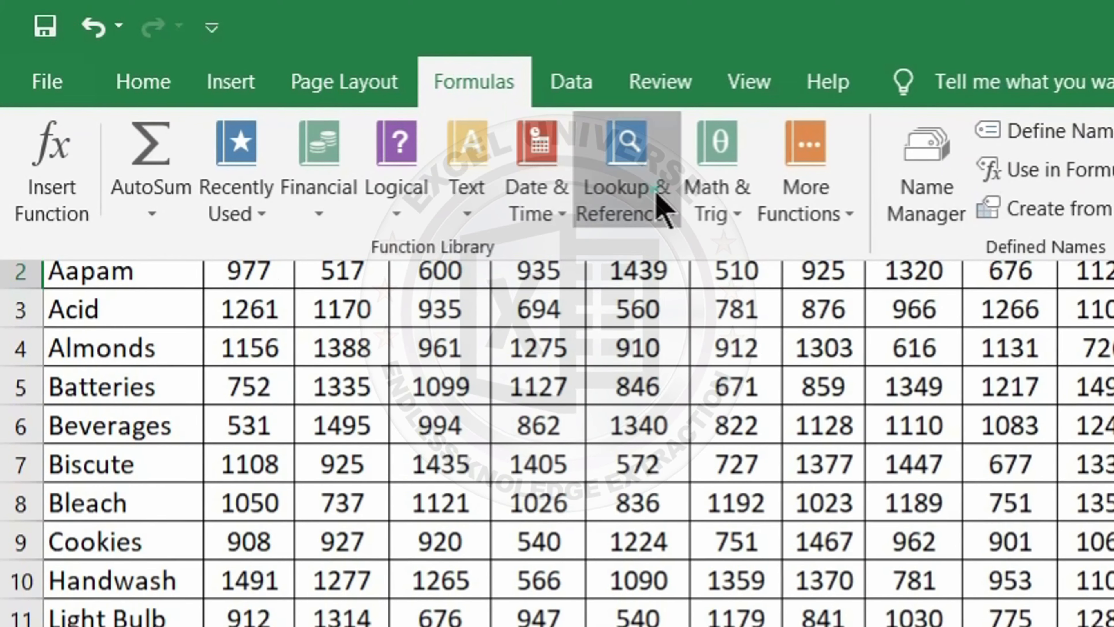
click(363, 154)
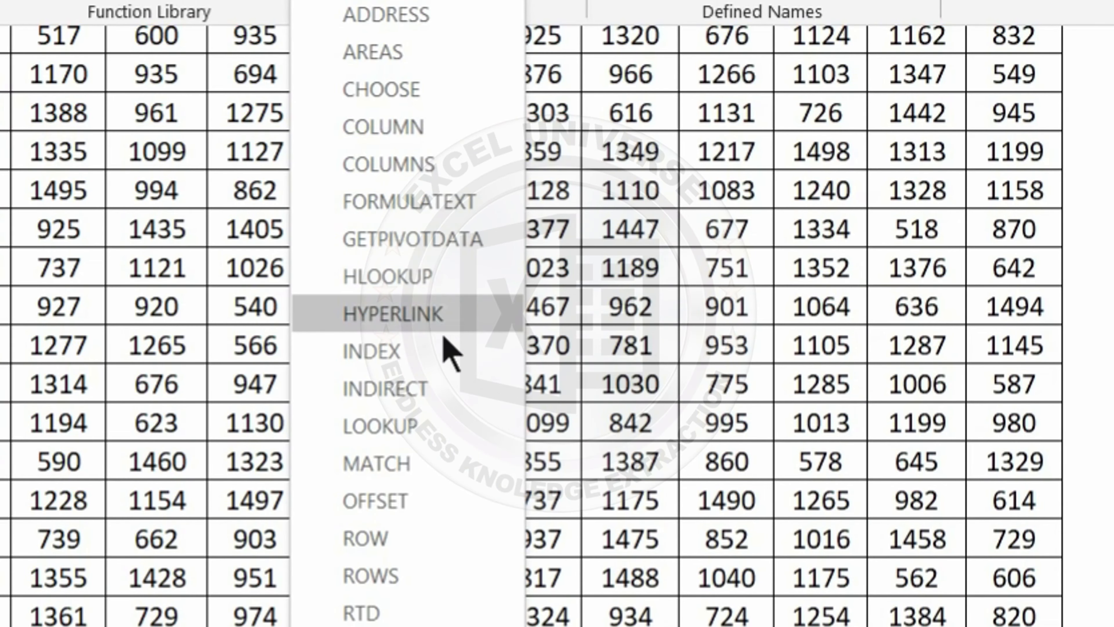
click(454, 423)
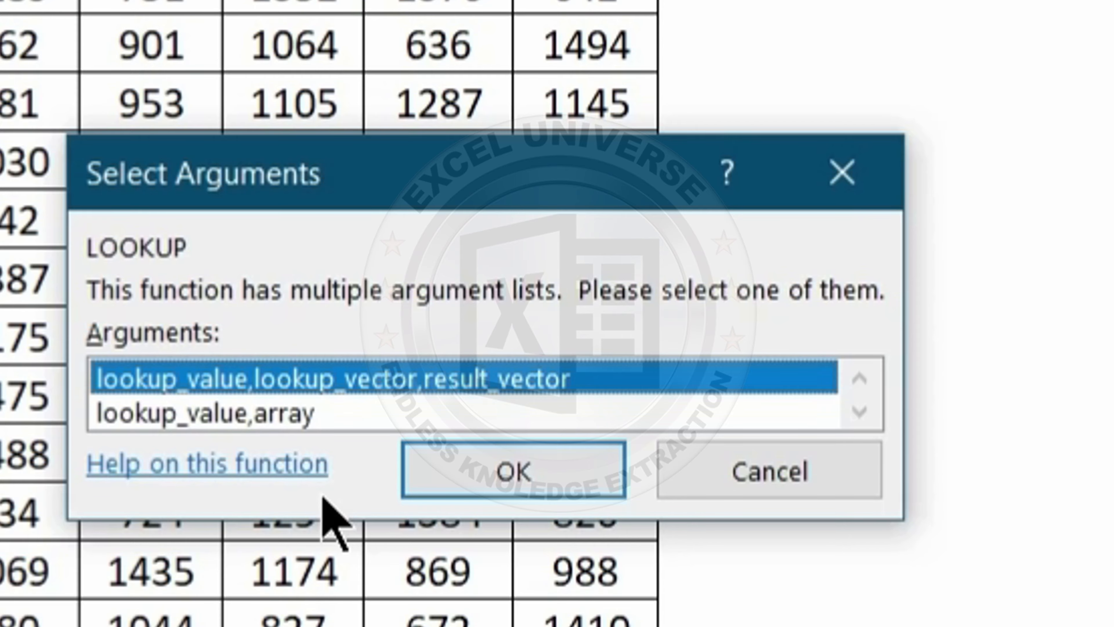
click(362, 375)
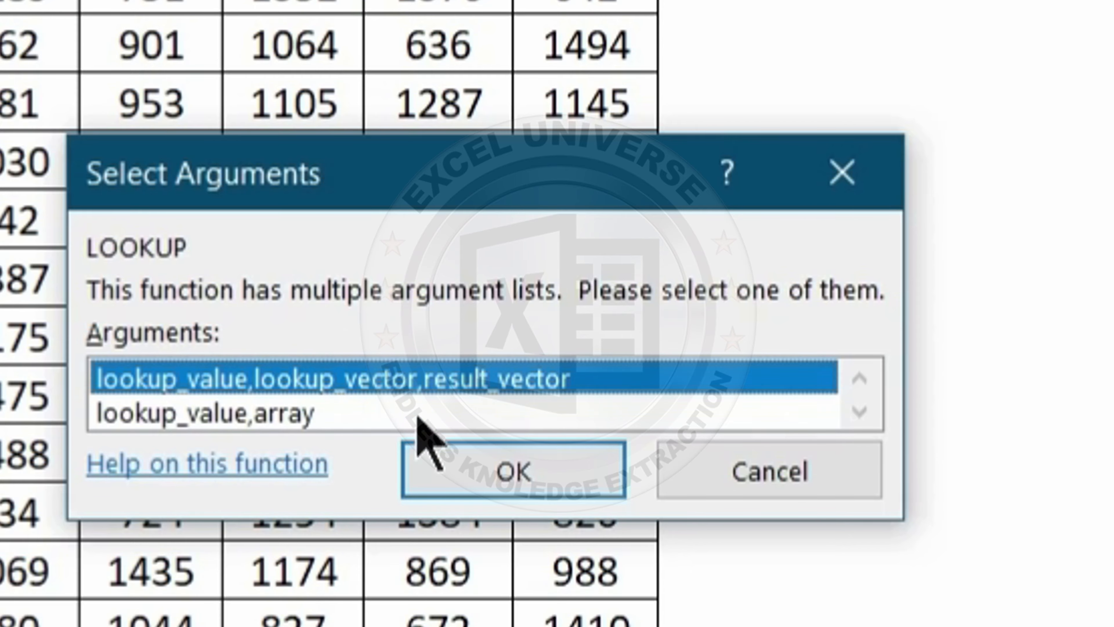
click(522, 469)
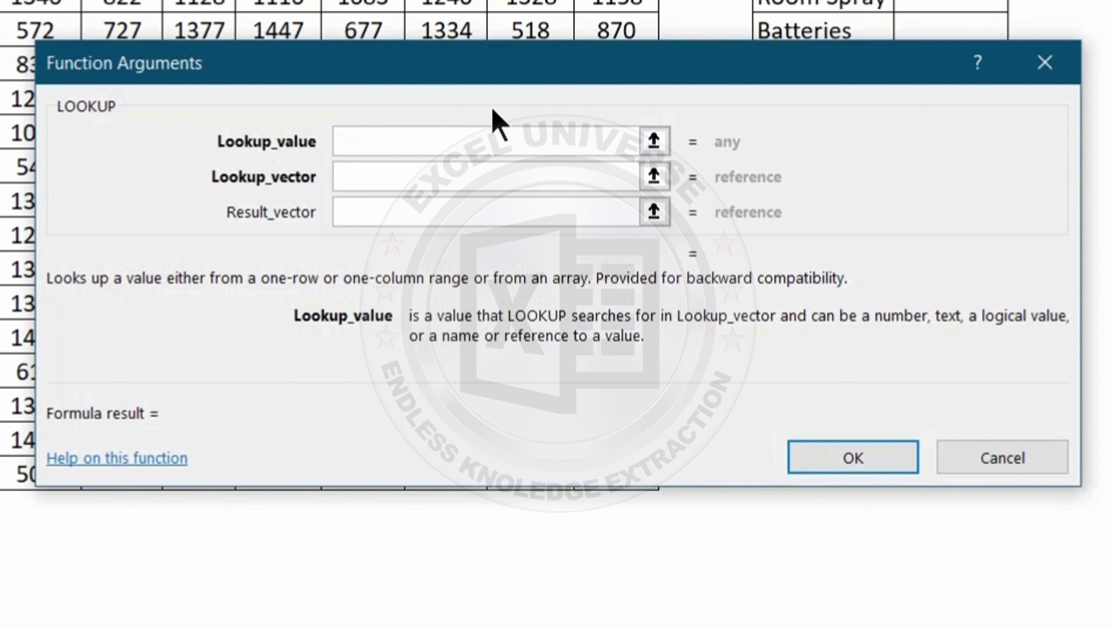
- Set Lookup_value to O2 and Lookup_vector to the absolute range $A$1:$M$20
drag(498, 84, 454, 93)
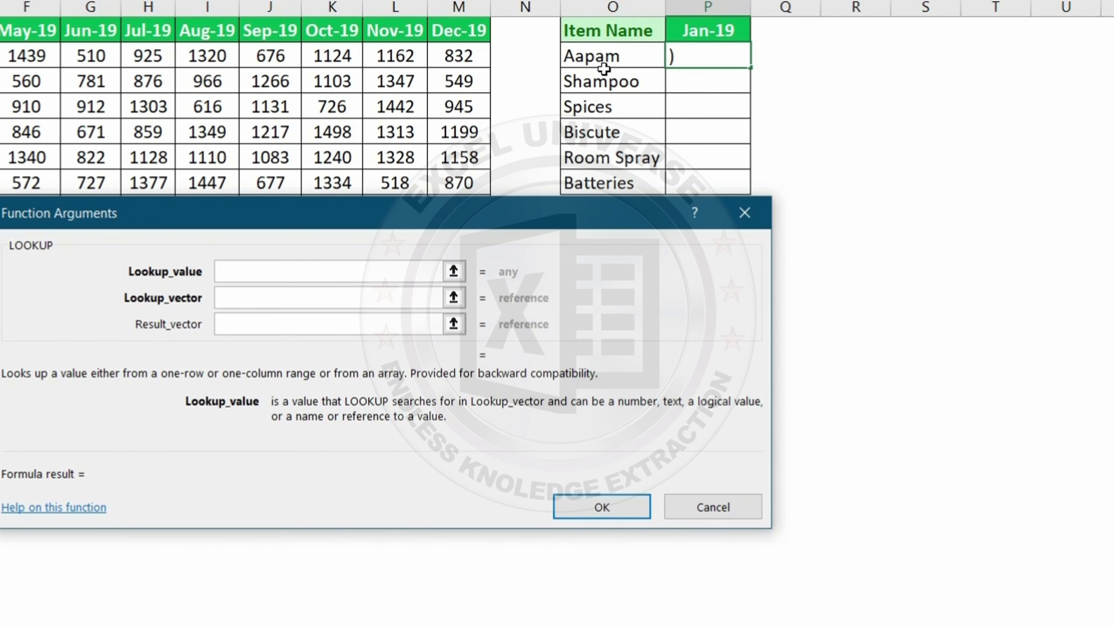
click(607, 53)
drag(607, 52, 610, 211)
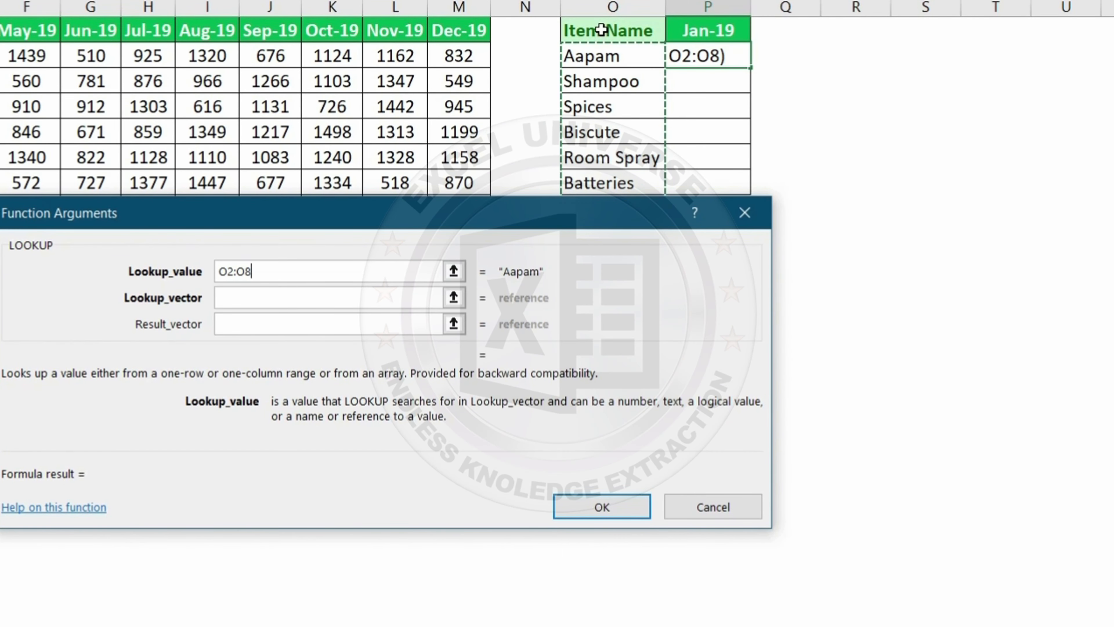
click(593, 55)
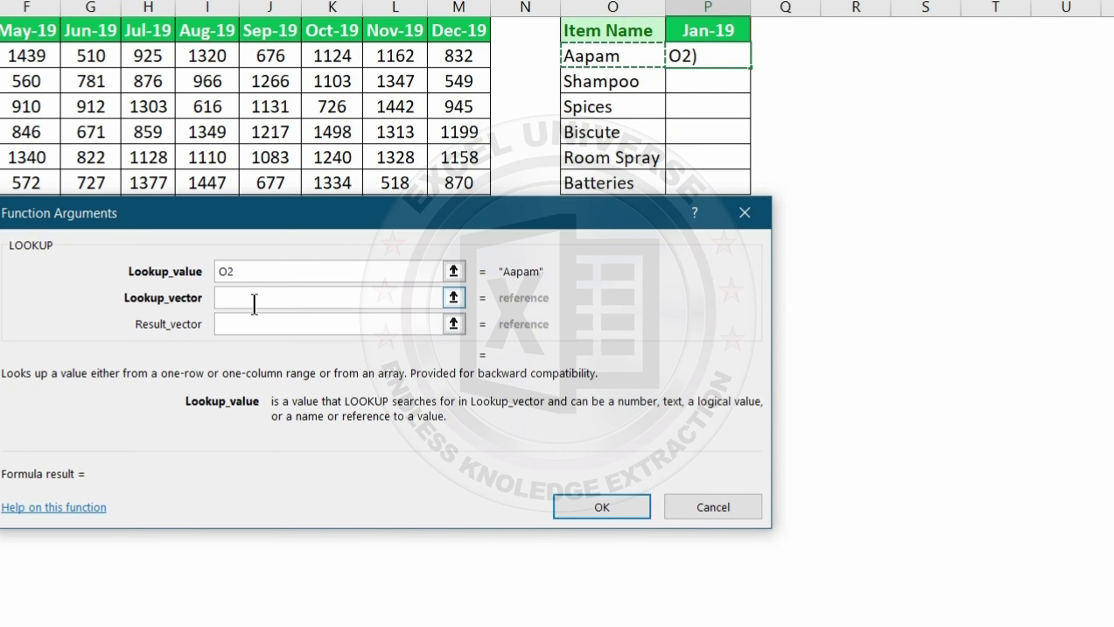
click(255, 303)
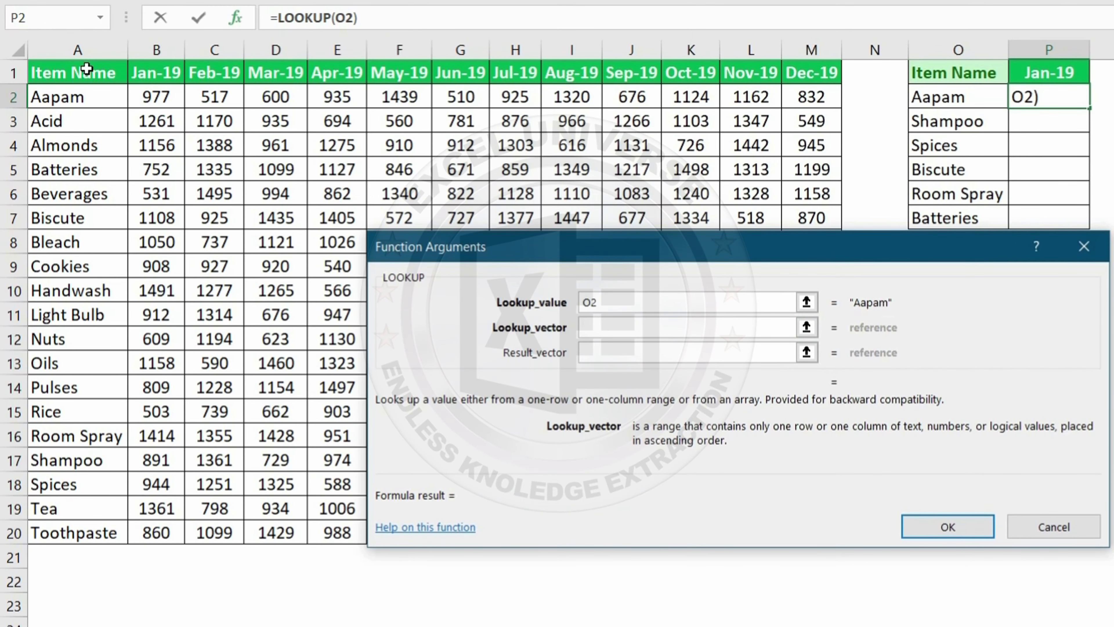
drag(87, 68, 804, 526)
key(F4)
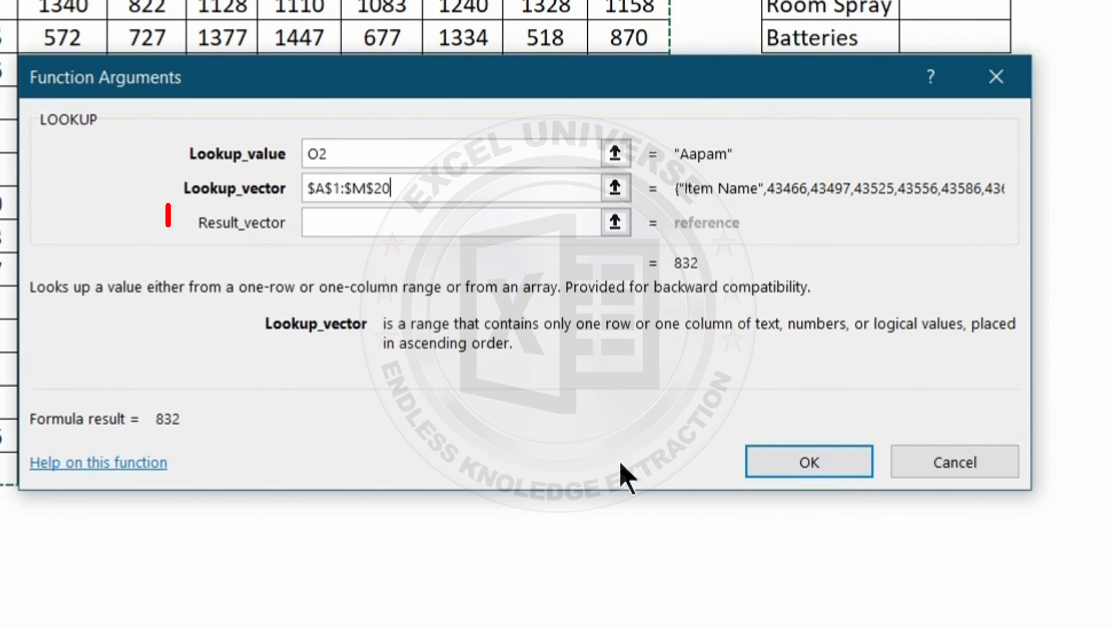
- Set Result_vector to the absolute Jan-19 range $B$1:$B$20 and complete the formula
click(428, 222)
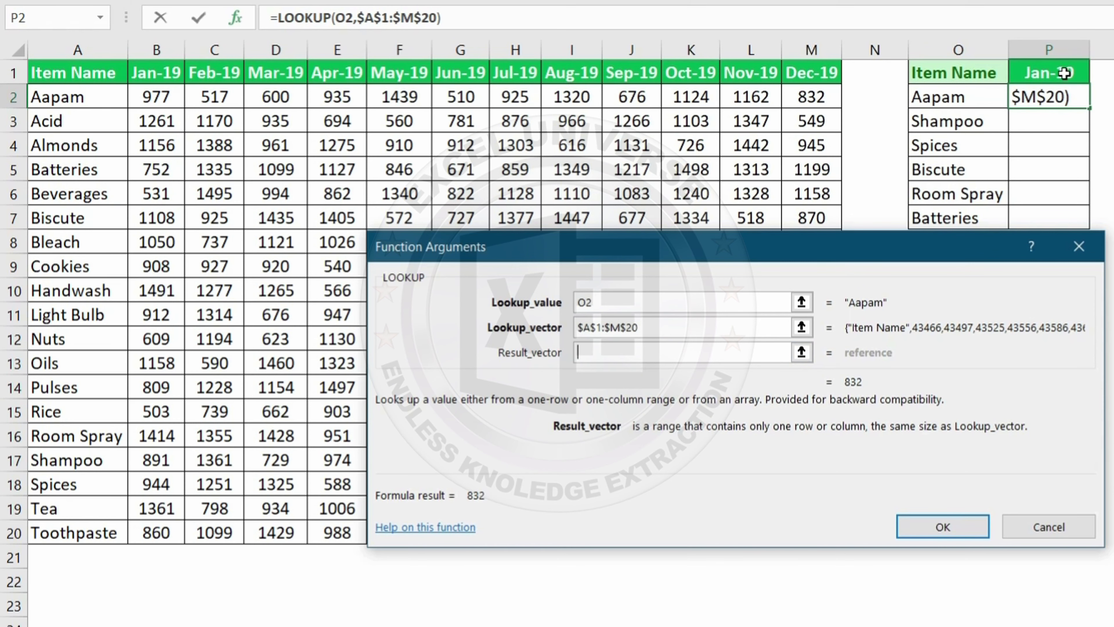
drag(172, 72, 174, 535)
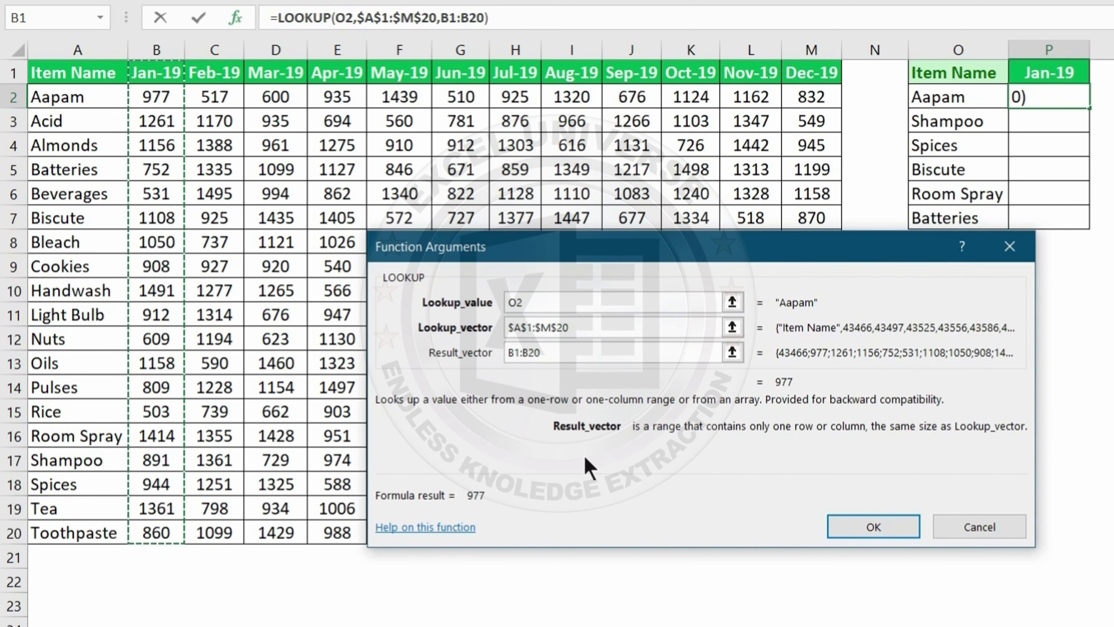
key(F4)
click(873, 527)
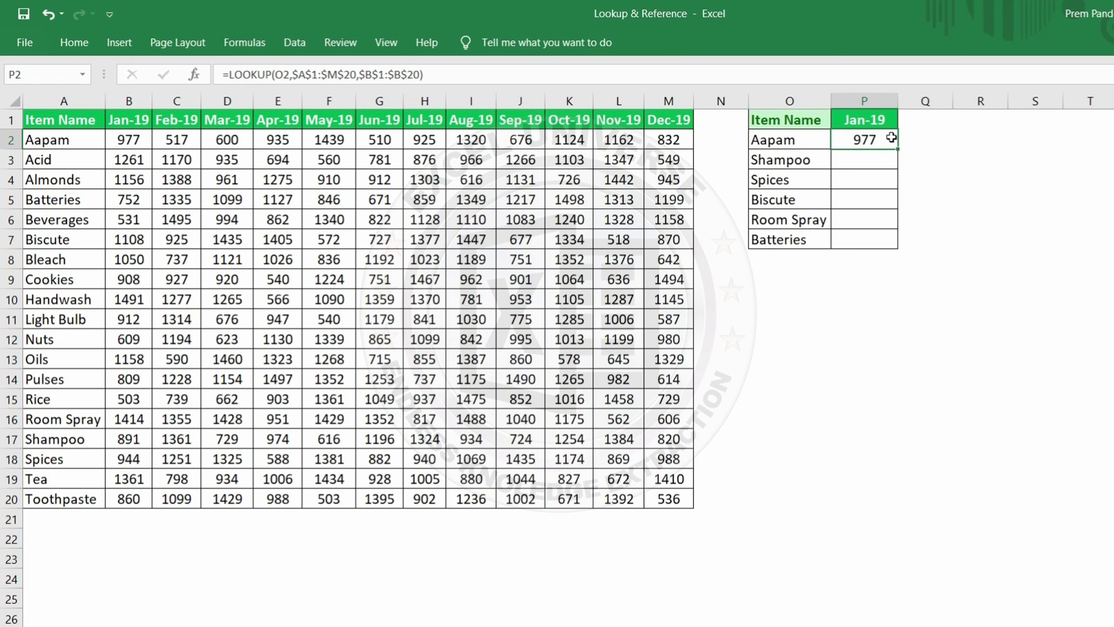
- Copy the LOOKUP formula from P2 to the remaining items in P3:P7
right_click(892, 138)
click(931, 170)
drag(875, 159, 888, 242)
right_click(889, 244)
click(977, 320)
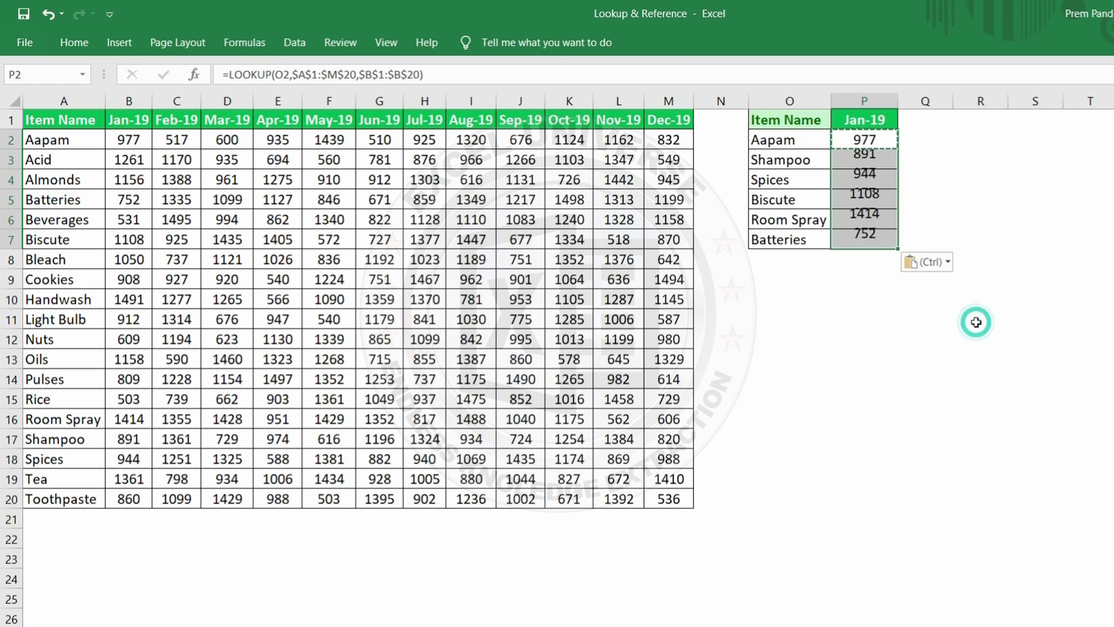
click(867, 176)
- Copy the Dec-19 header from M1 to Q1 beside the Jan-19 heading
click(864, 120)
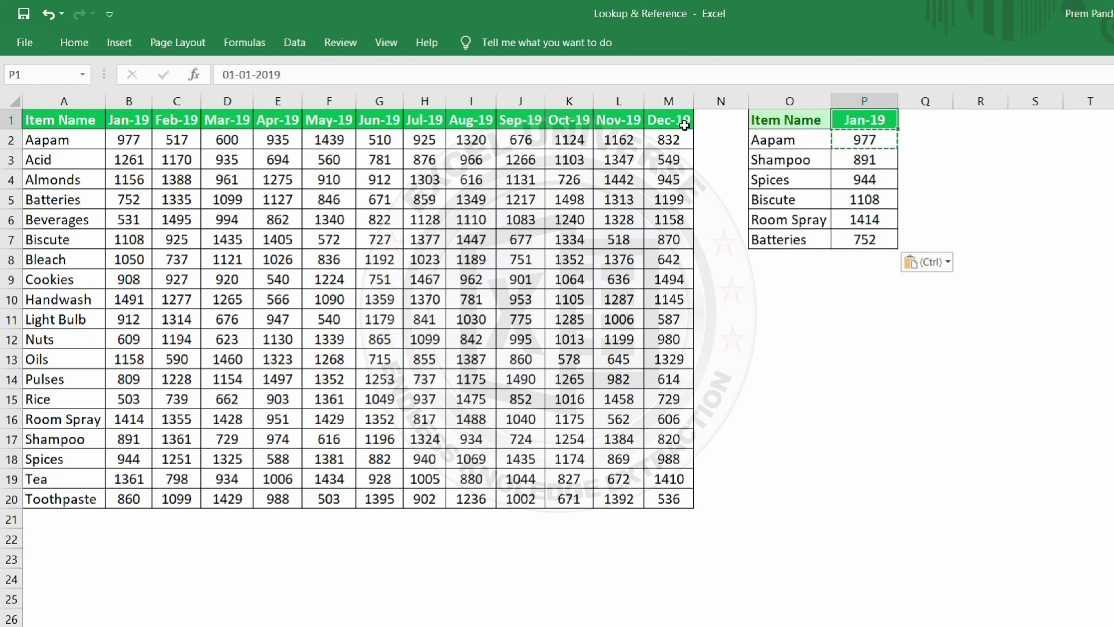
click(668, 120)
key(ctrl+c)
click(925, 120)
key(ctrl+v)
- Apply the formatting of column P to column Q with Format Painter
click(864, 101)
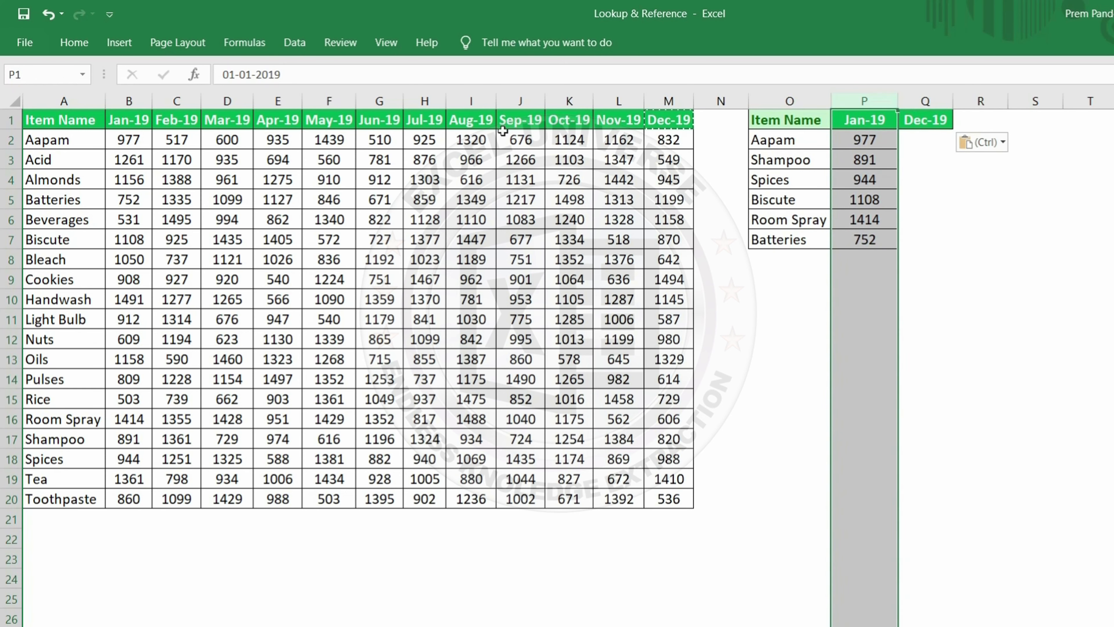
click(74, 42)
click(102, 108)
click(935, 181)
click(927, 101)
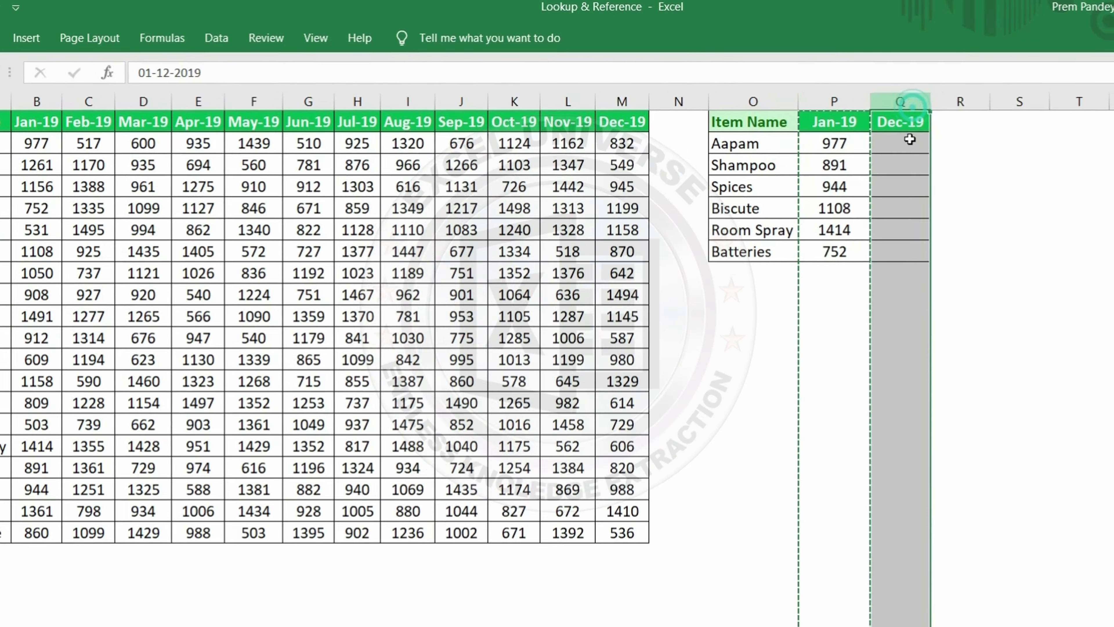
- Enter the array-form formula =LOOKUP(O2,$A$1:$M$20) in Q2 under Dec-19
click(926, 140)
text(=look)
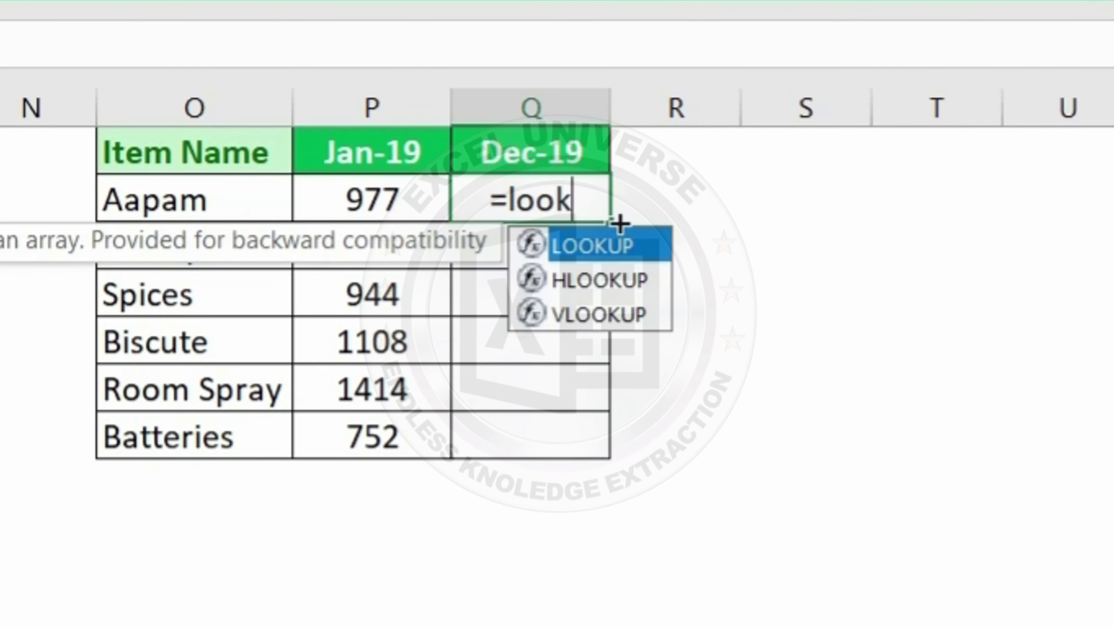
key(Tab)
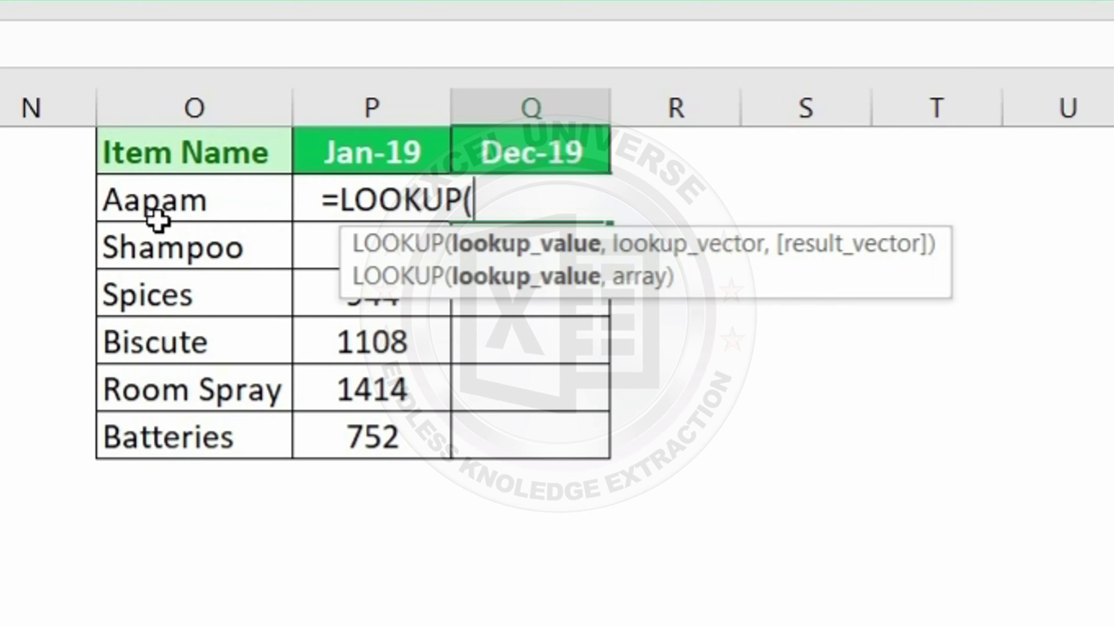
click(154, 203)
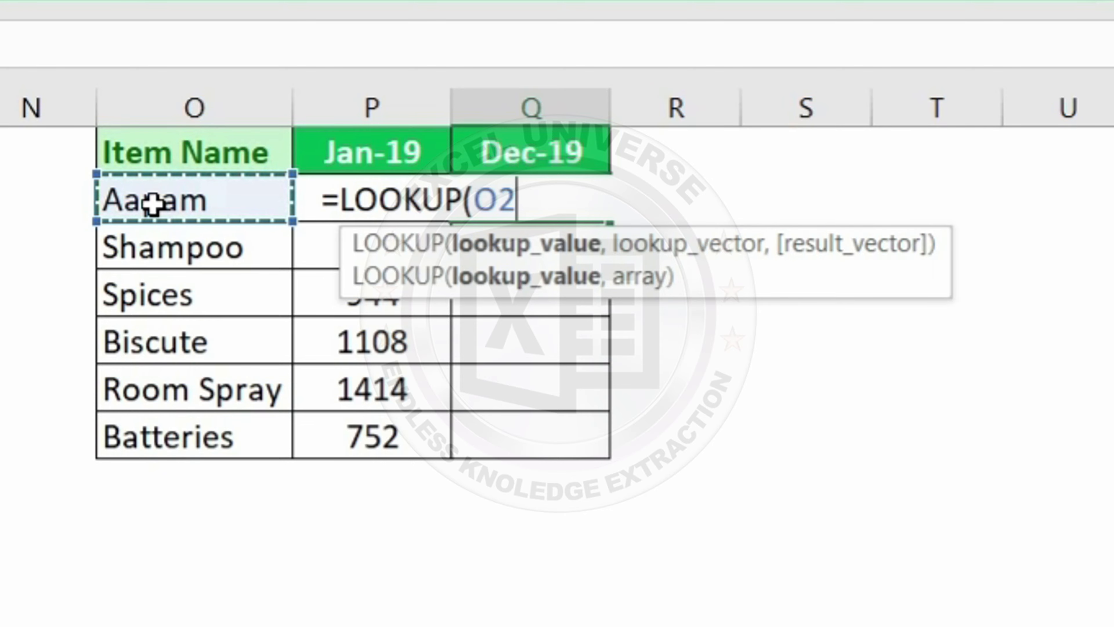
text(,)
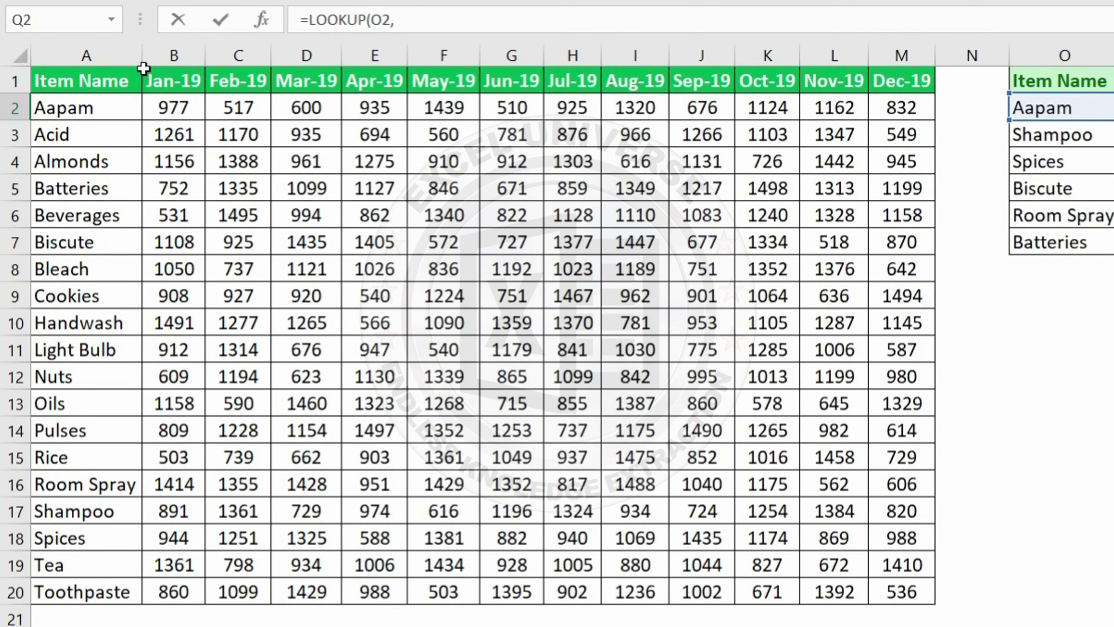
drag(119, 73, 902, 598)
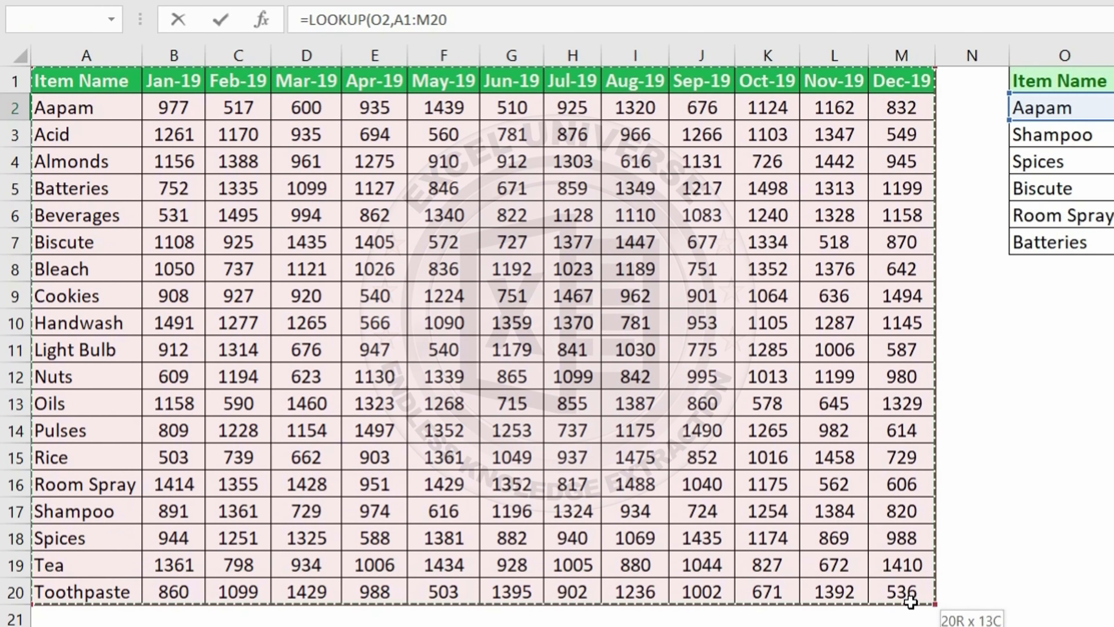
key(F4)
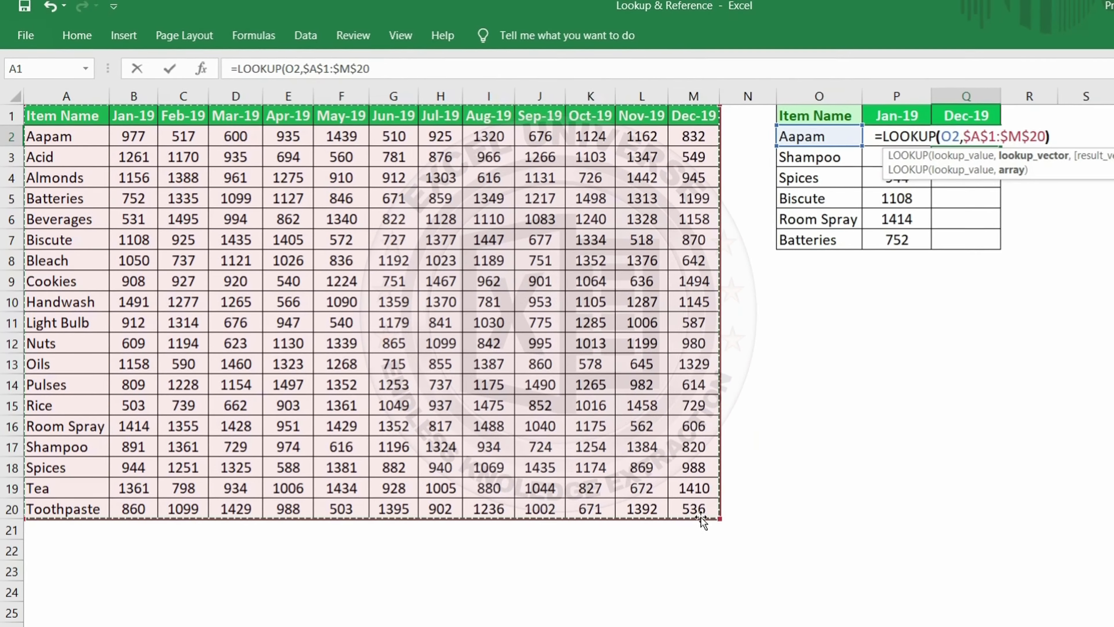
key(Return)
- Copy the Dec-19 LOOKUP formula from Q2 down to the remaining items in Q3:Q7
click(944, 140)
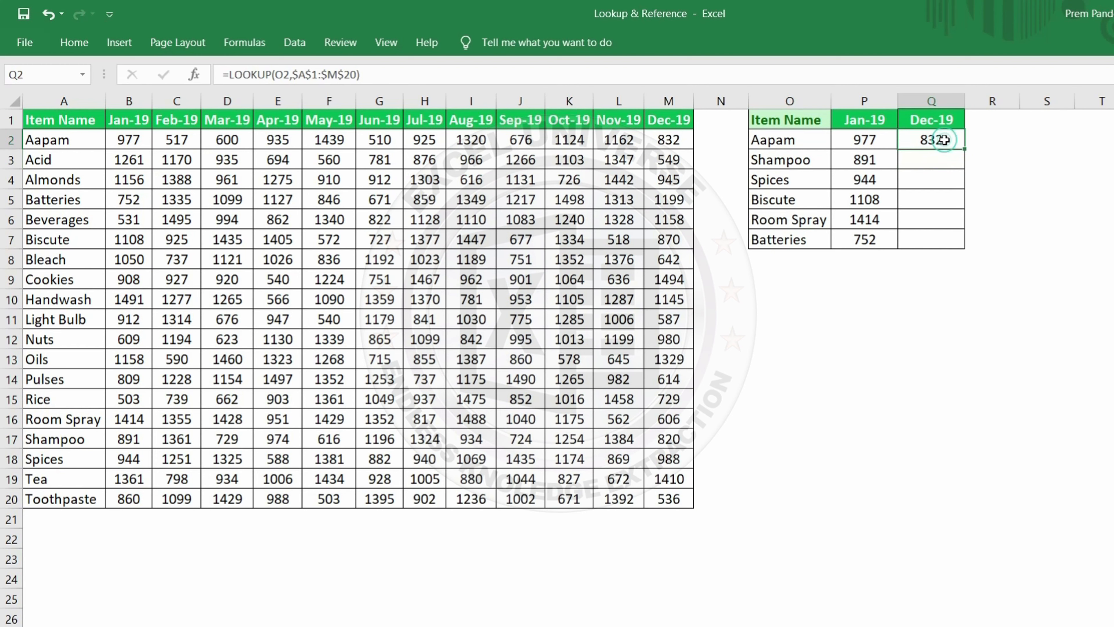
drag(943, 160, 946, 241)
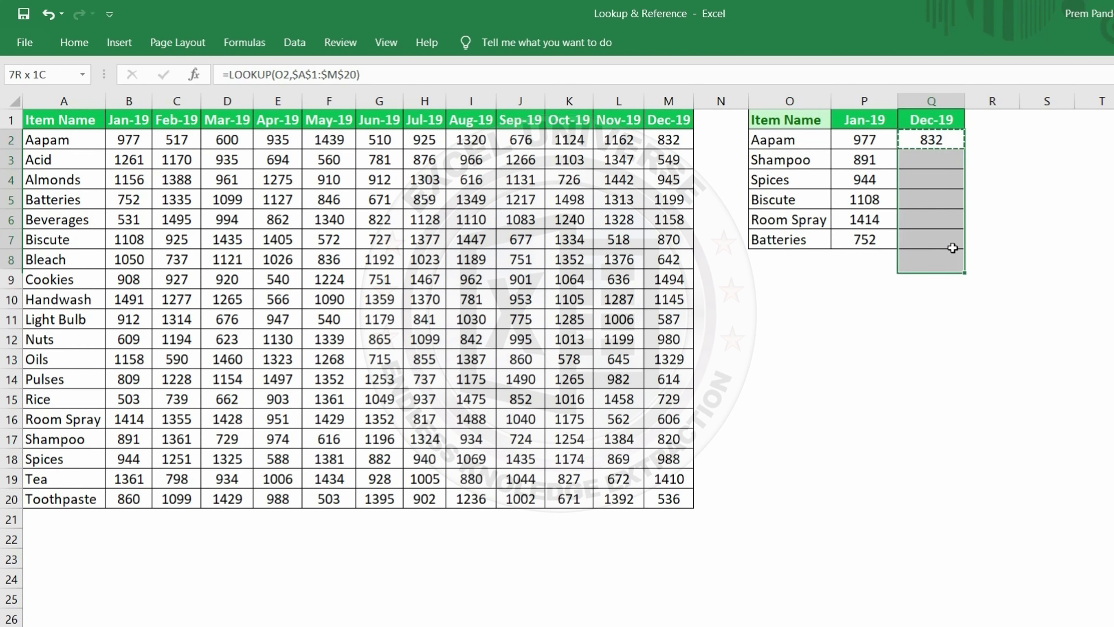
key(ctrl+v)
click(950, 214)
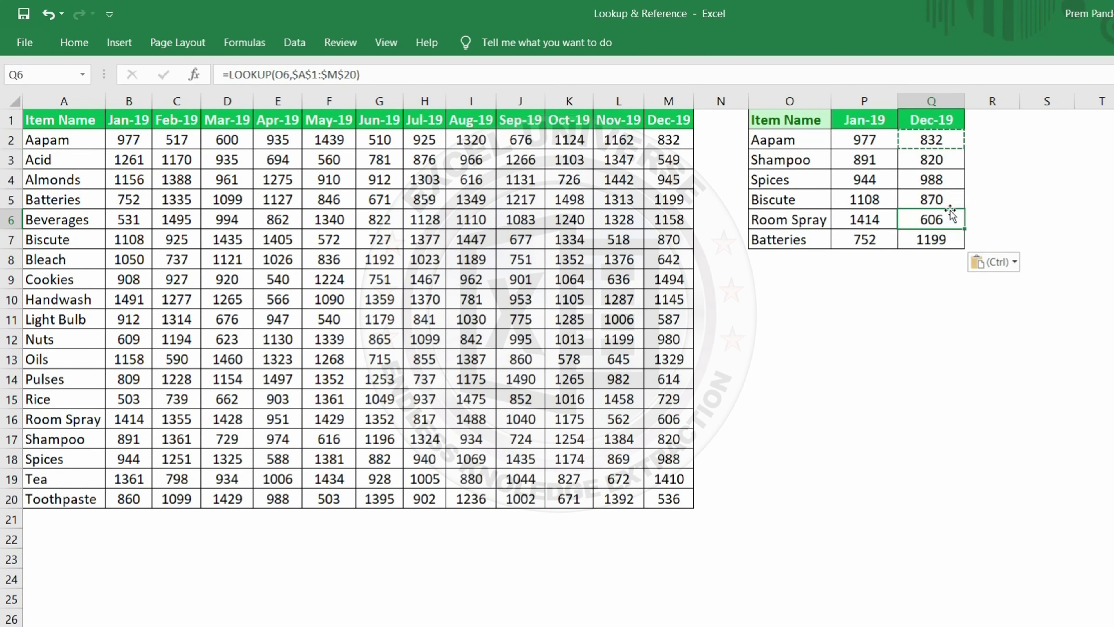
click(941, 139)
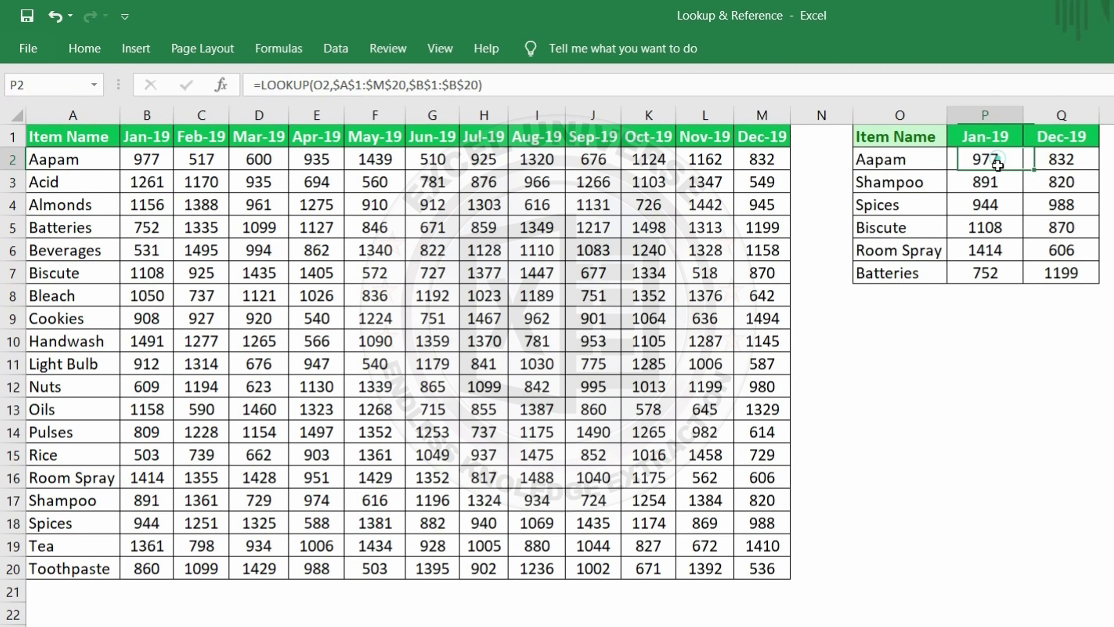
- Replace the Jan-19 formula in P2 with the array form =LOOKUP(O2,$A$1:$B$20) and copy it down to P7
drag(987, 157, 992, 250)
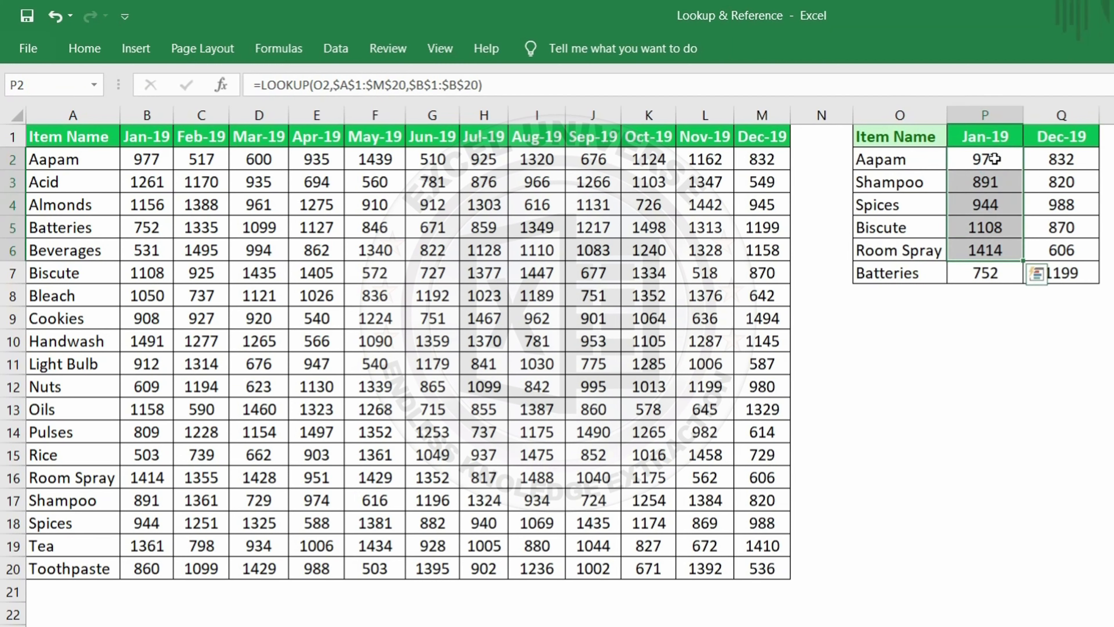
click(995, 159)
text(=look)
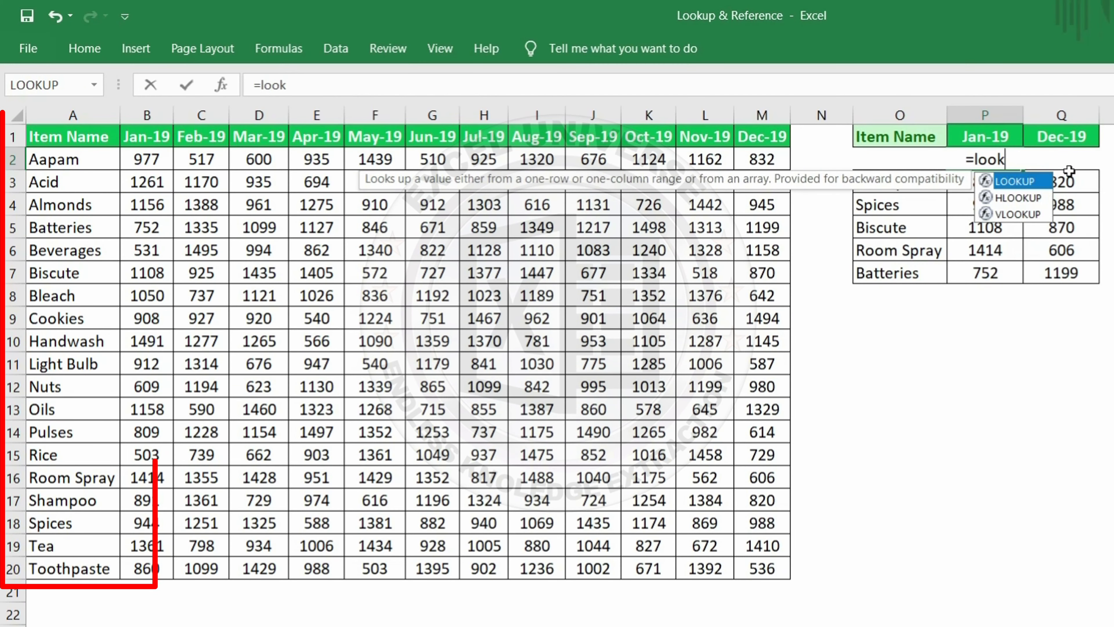
key(Tab)
key(Left)
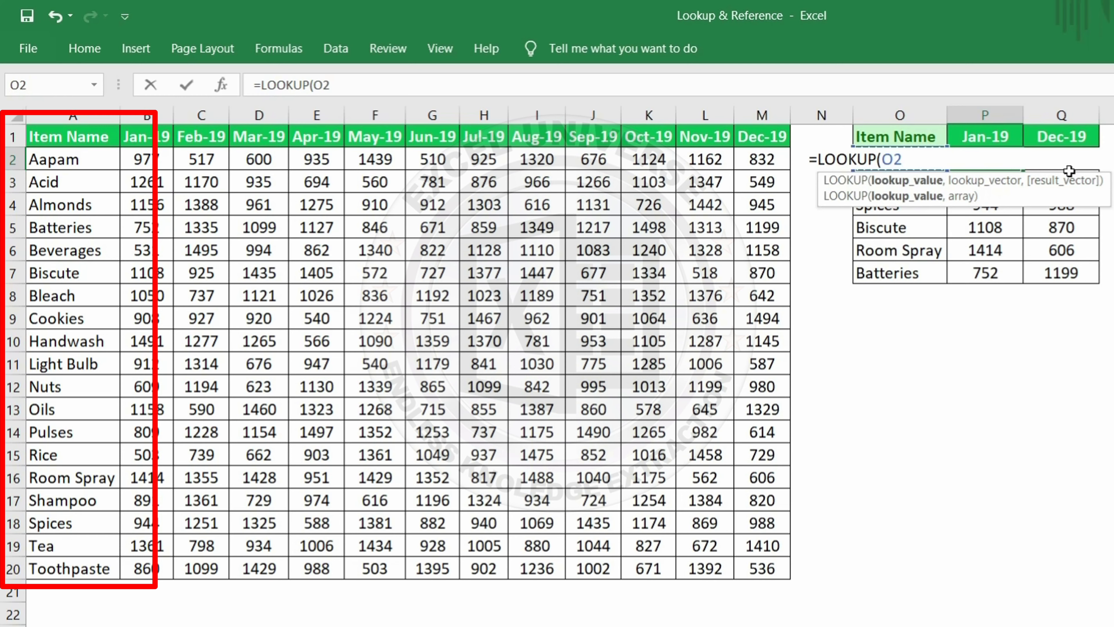
text(,)
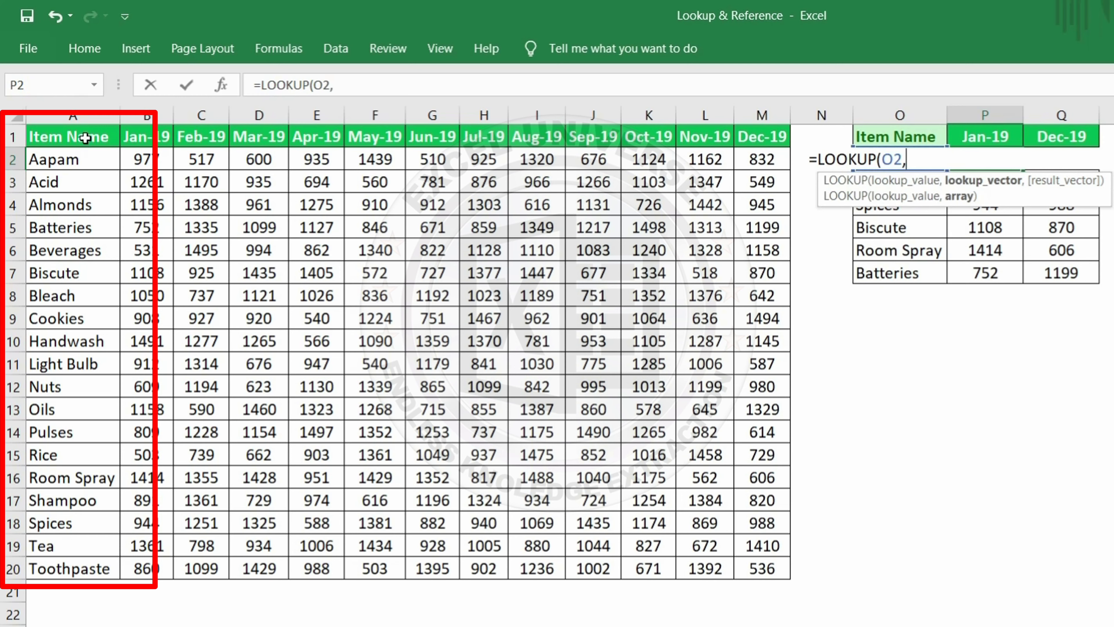
drag(85, 137, 149, 564)
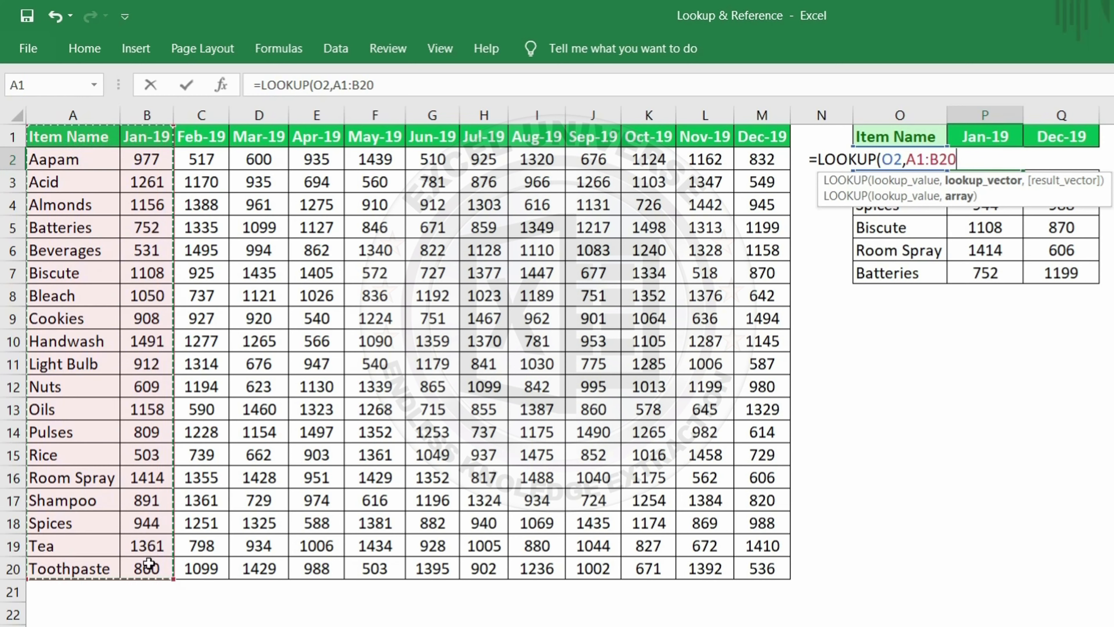
key(F4)
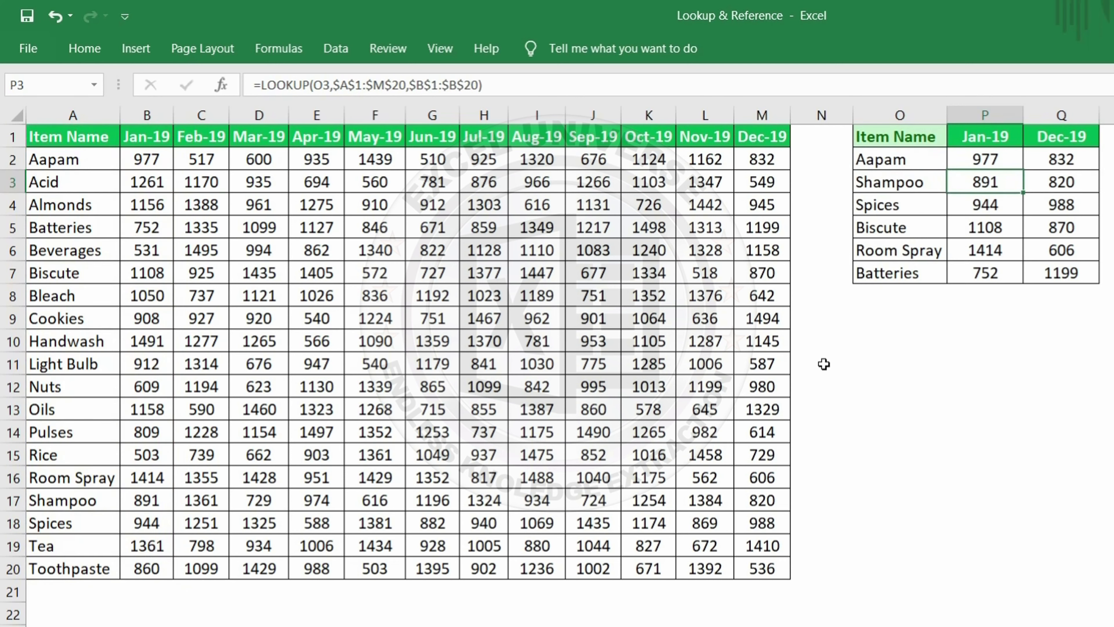
click(985, 160)
double_click(1022, 170)
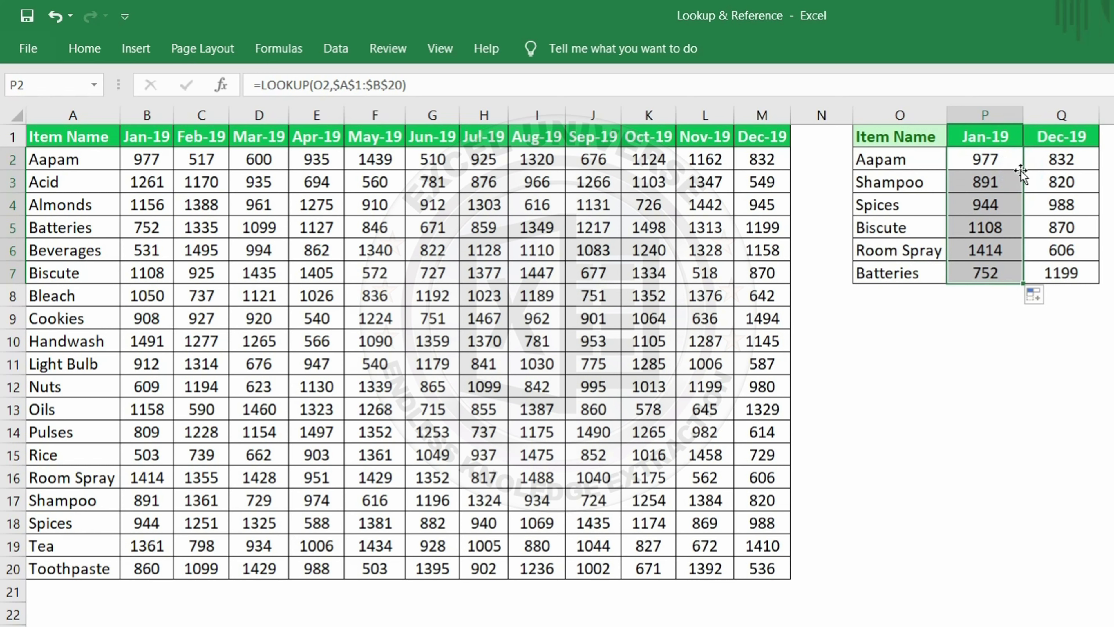
- Inspect the array-form arguments of the LOOKUP formula in P2 through the function arguments dialog
click(1010, 159)
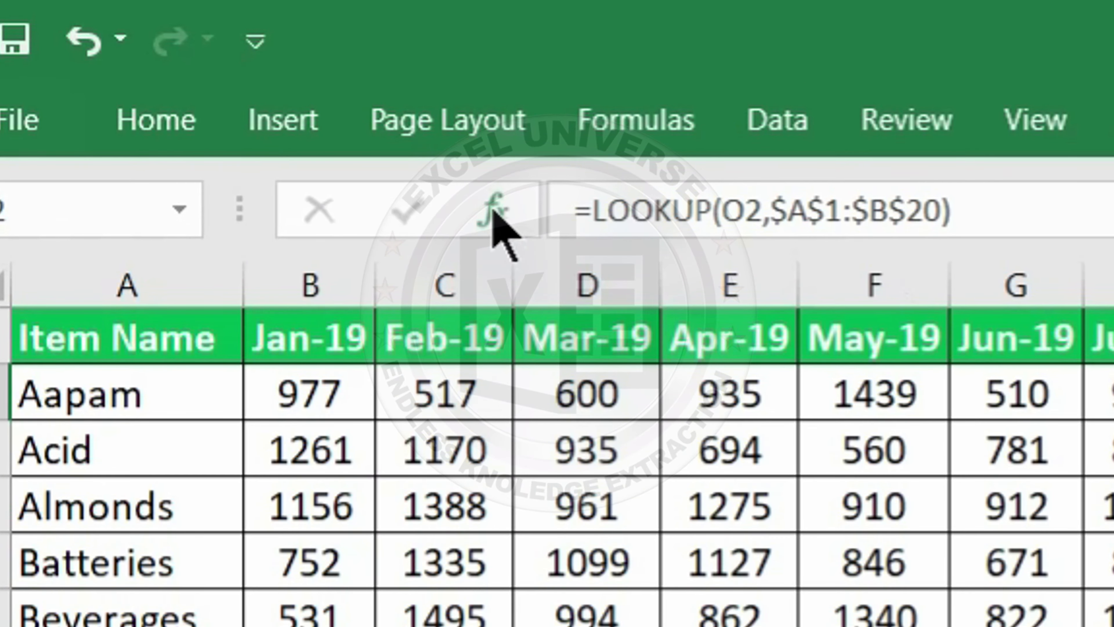
click(225, 86)
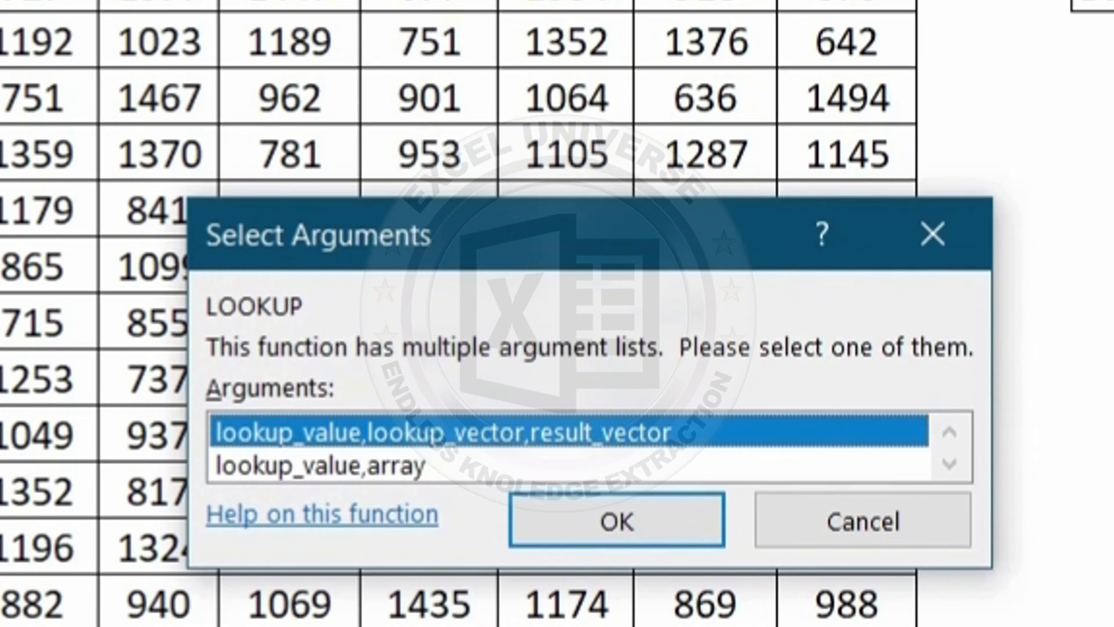
double_click(414, 409)
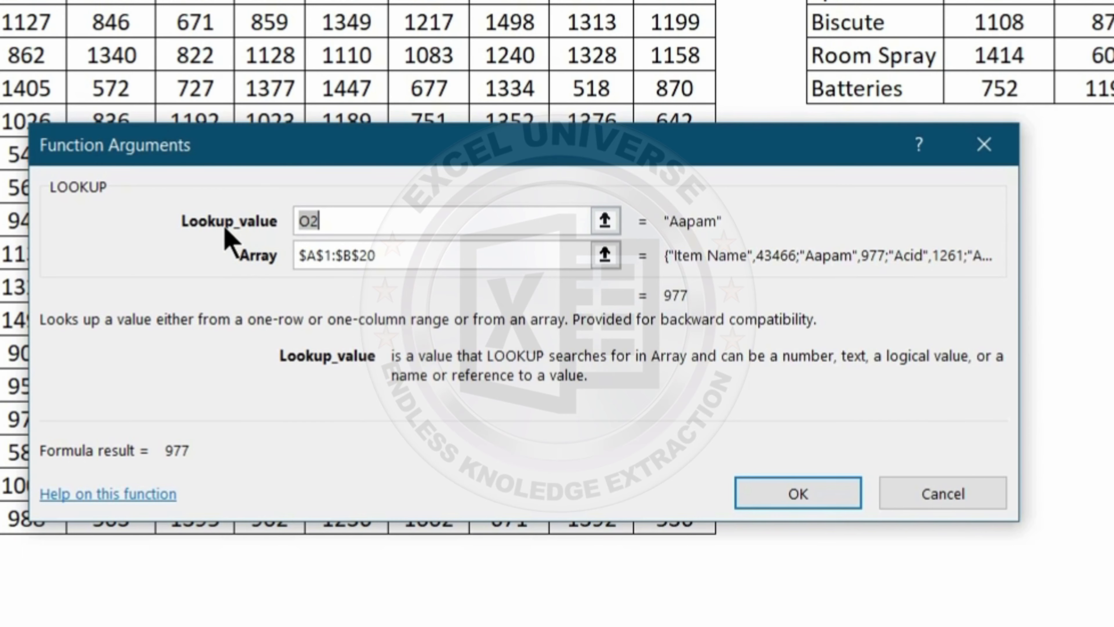
click(226, 233)
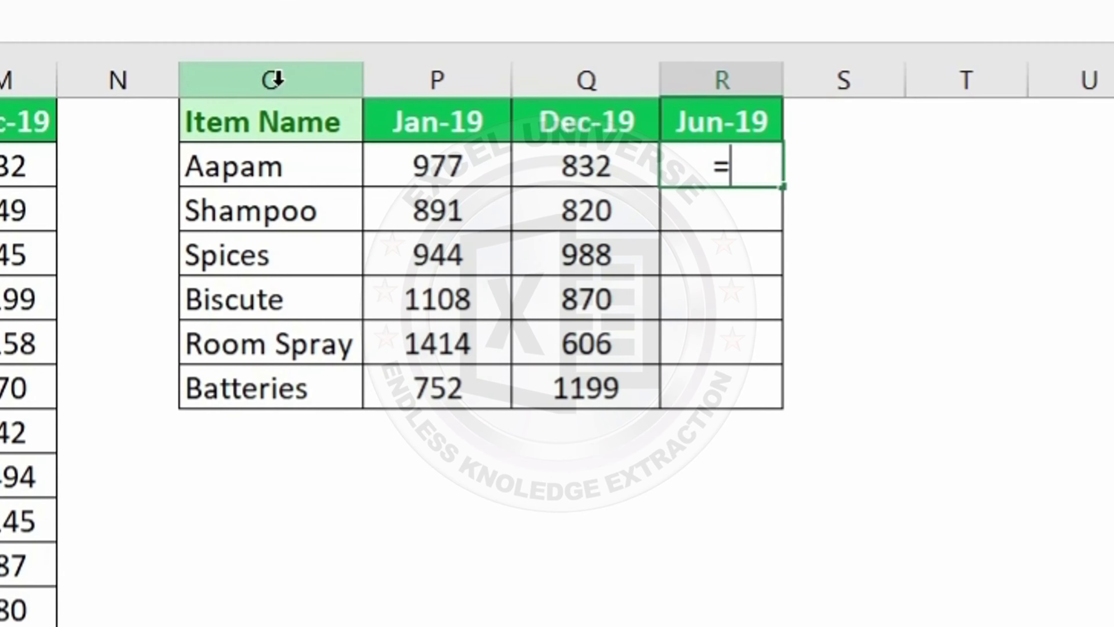
- Enter the whole-column vector formula =LOOKUP($O:$O,$A:$A,$H:$H) in R2 under Jun-19
text(lookup)
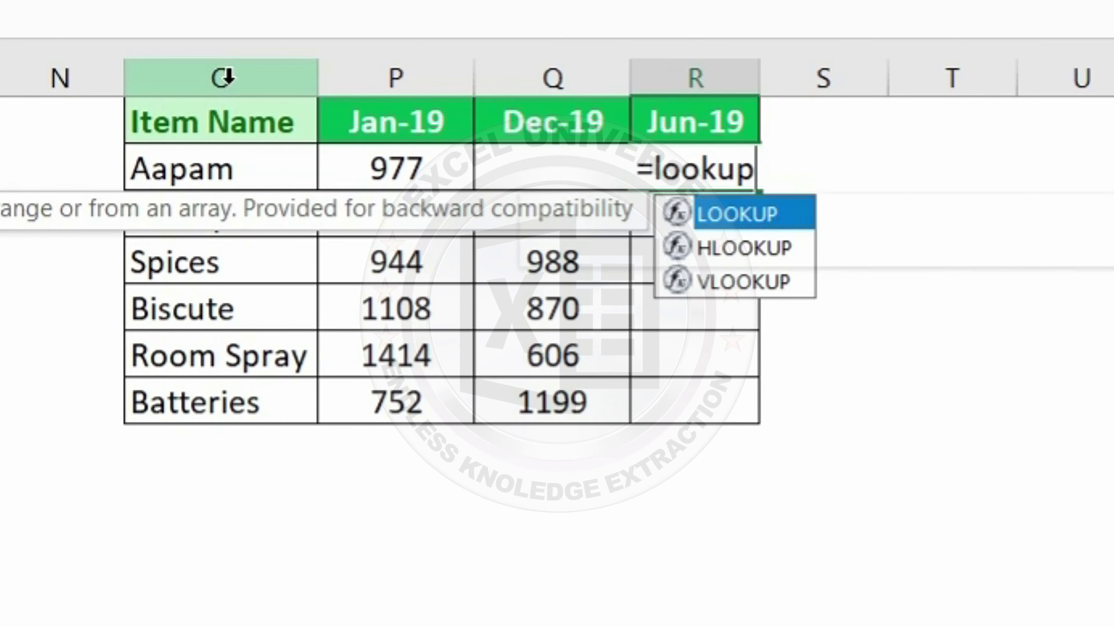
key(Tab)
click(223, 78)
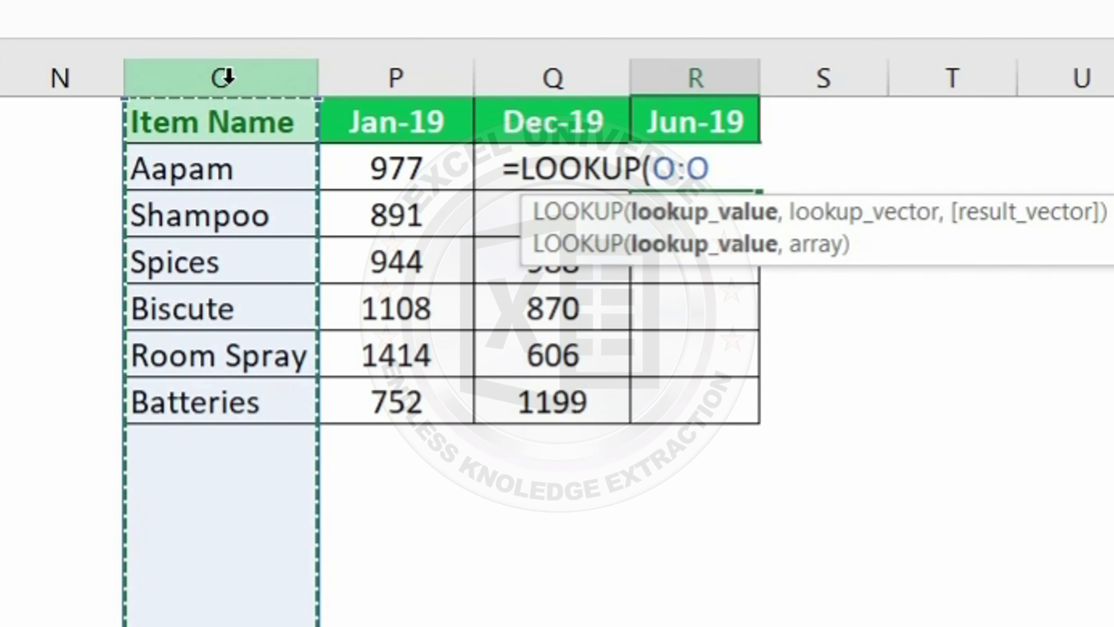
key(F4)
text(,)
click(89, 52)
key(F4)
text(,)
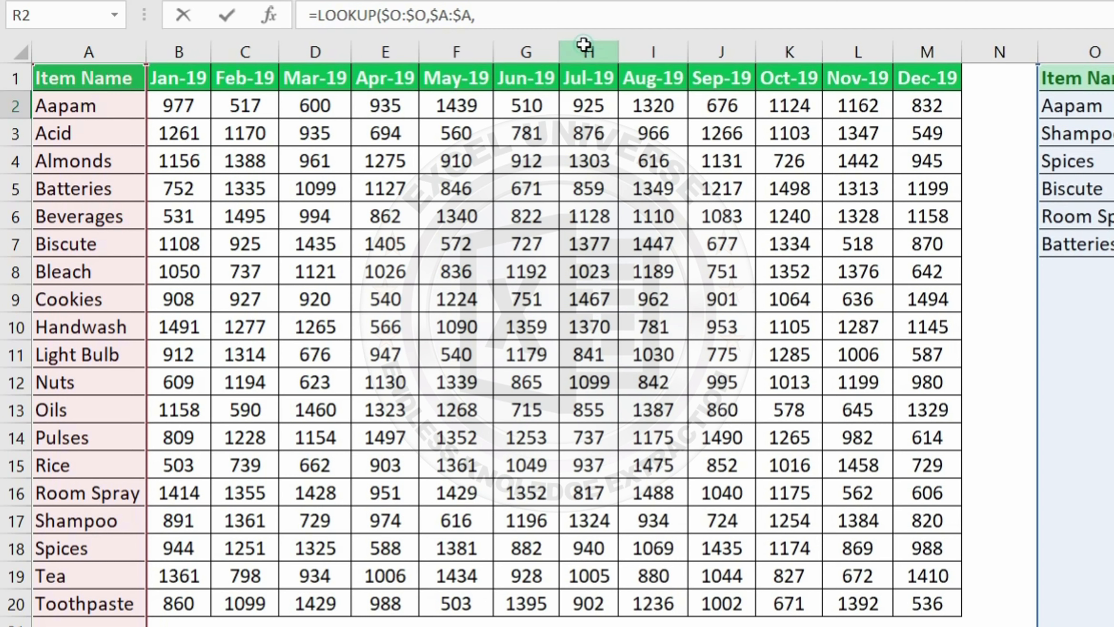
click(583, 44)
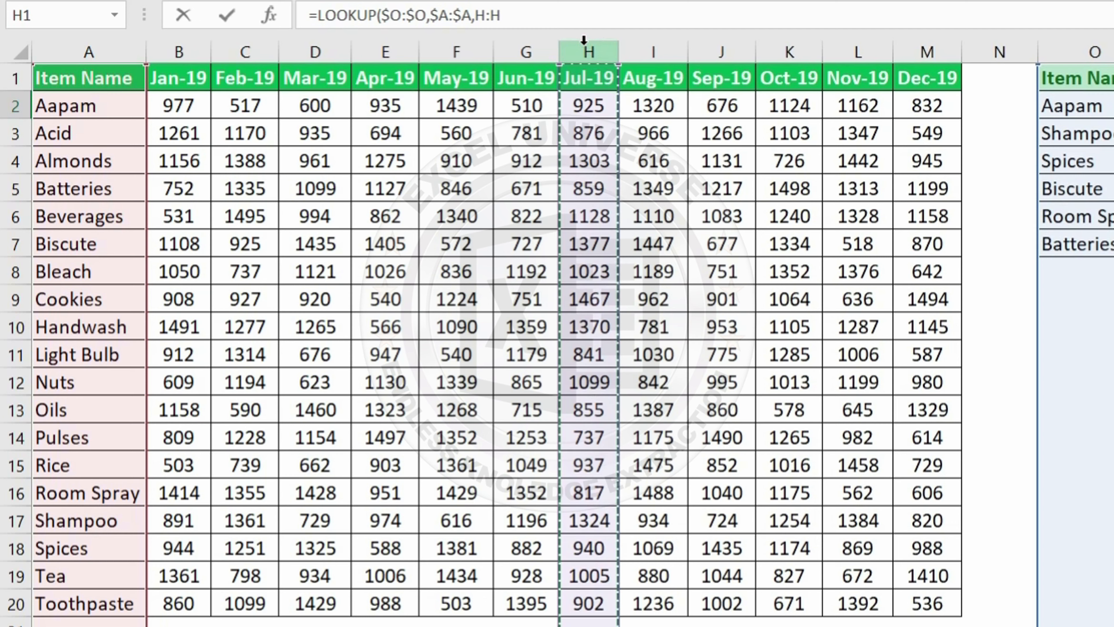
key(F4)
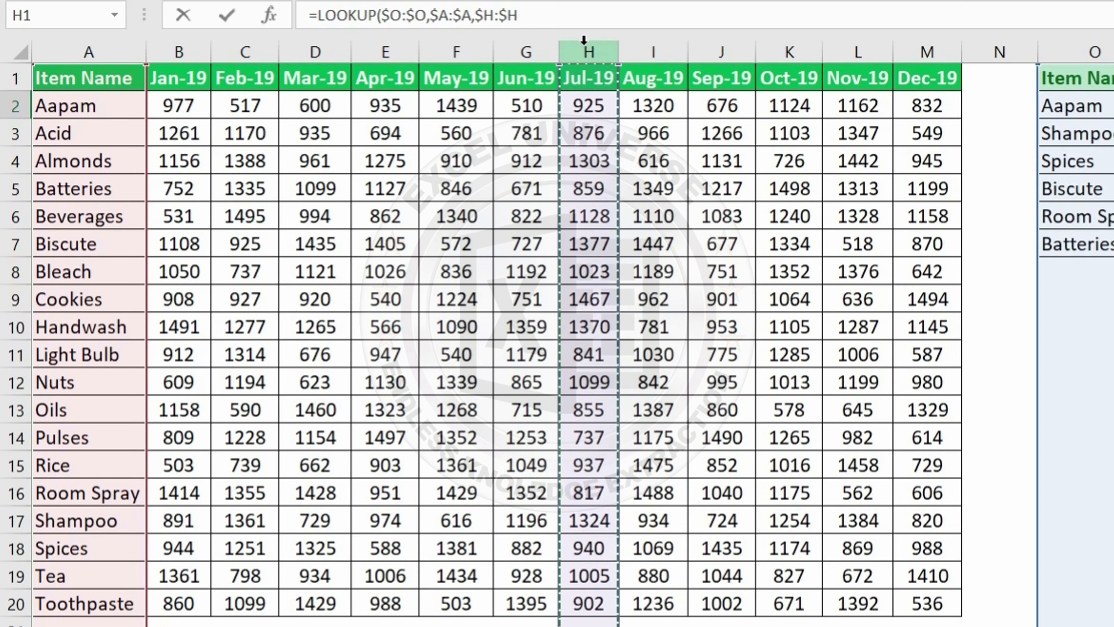
text())
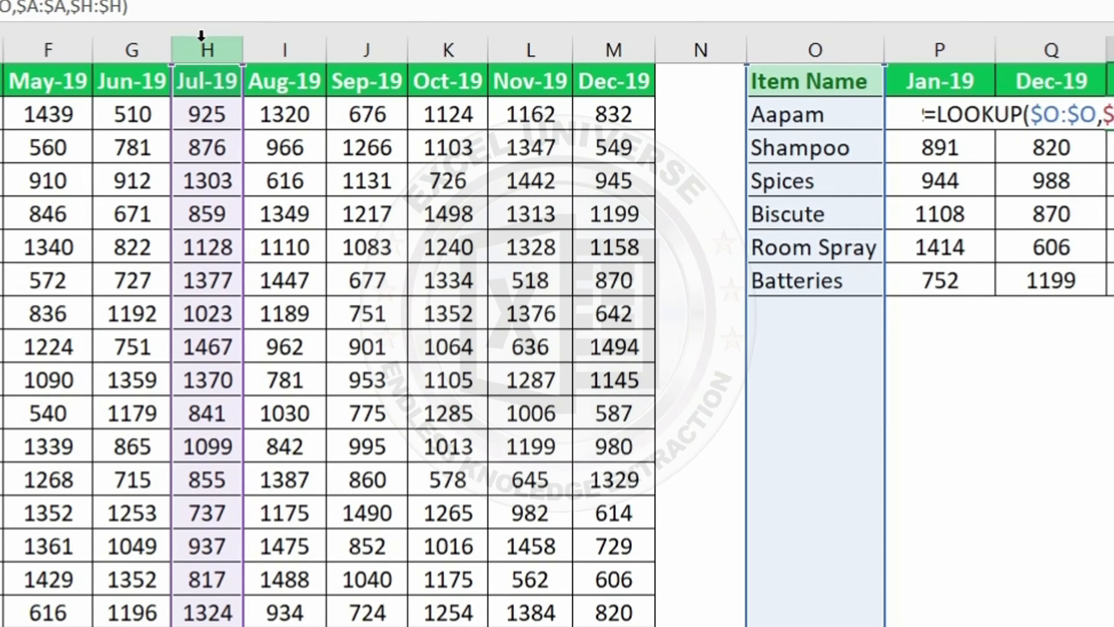
key(Return)
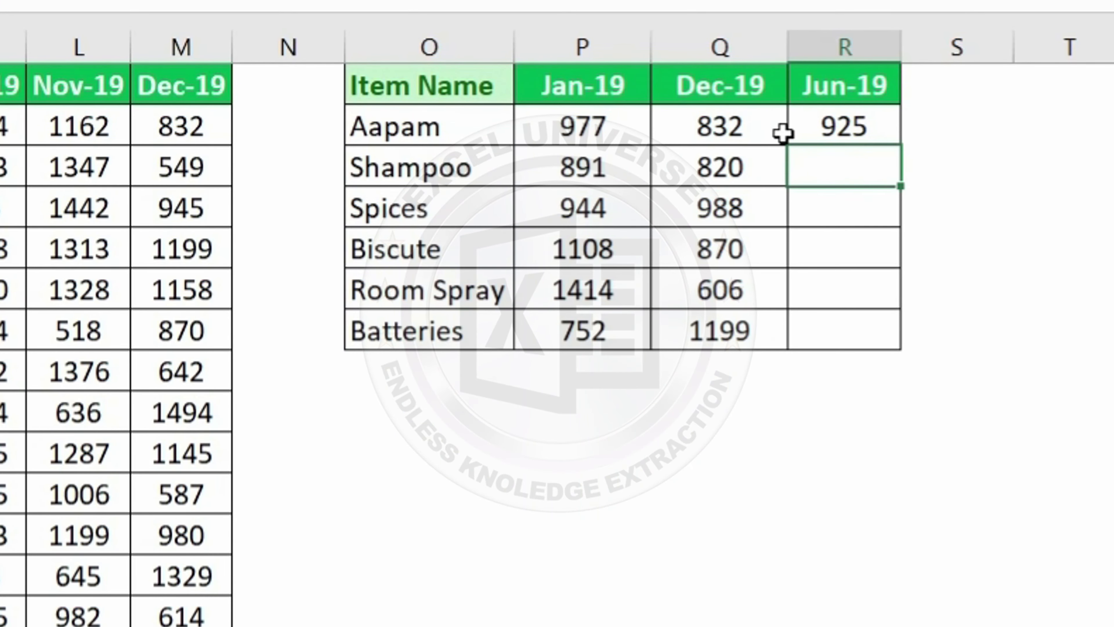
- Copy the Jun-19 LOOKUP formula from R2 down to the remaining items in R3:R7
click(795, 134)
double_click(905, 149)
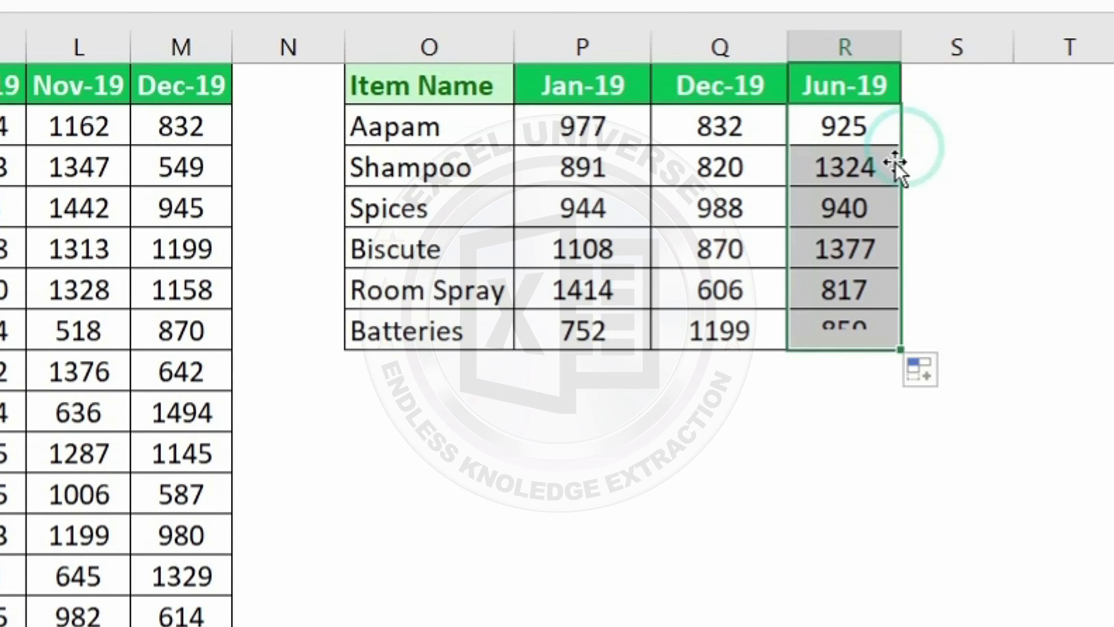
click(876, 167)
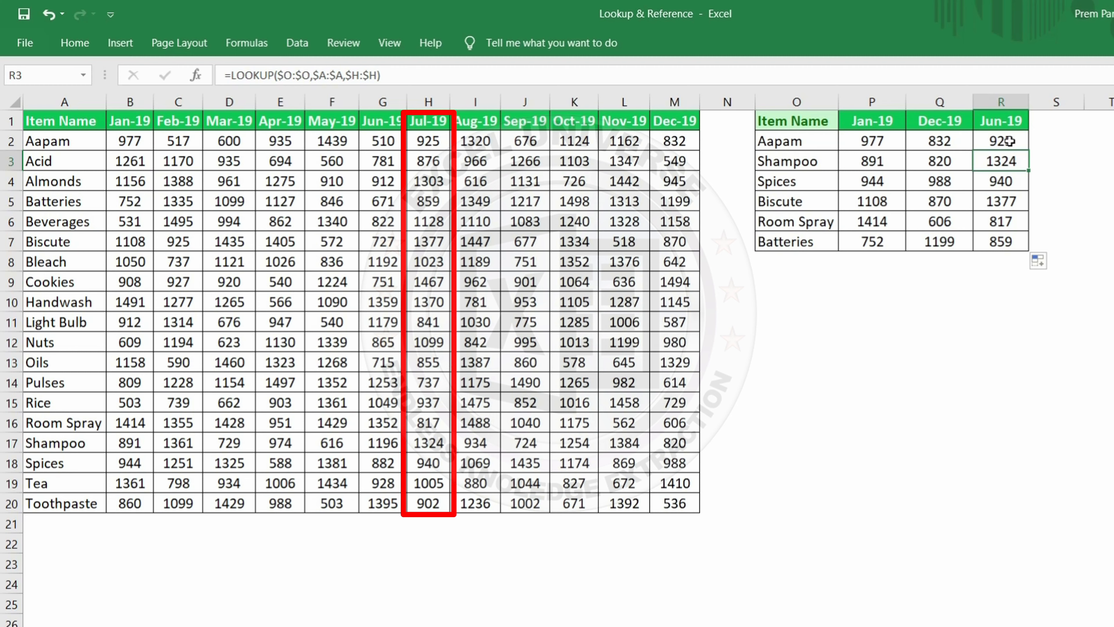
- Compare the ranges referenced by the LOOKUP formulas in P2, Q2 and R2
click(1009, 141)
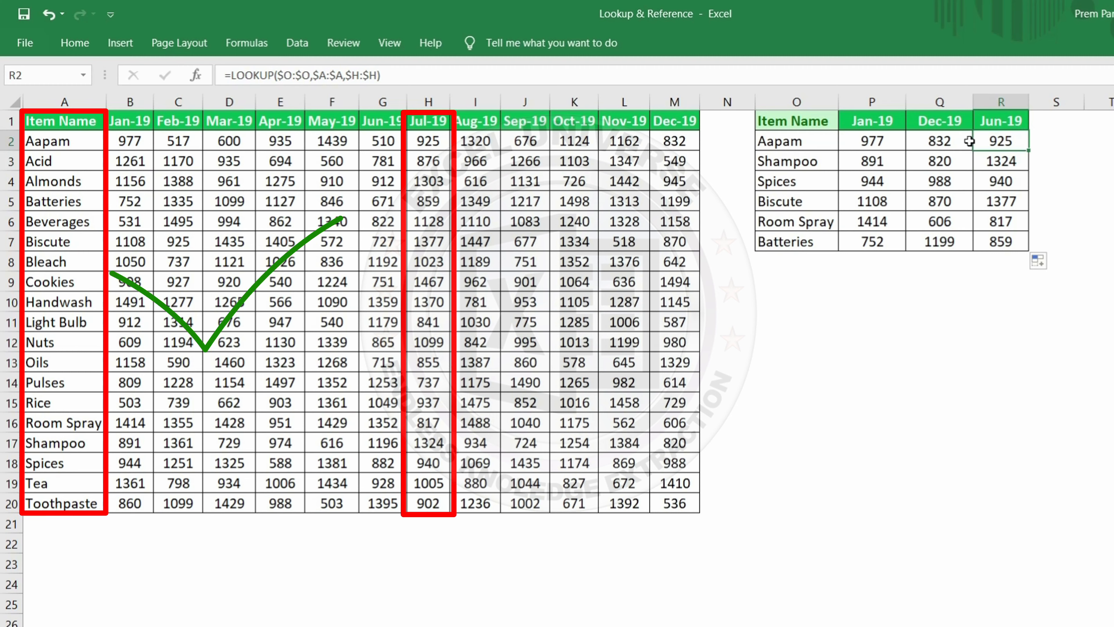
click(872, 140)
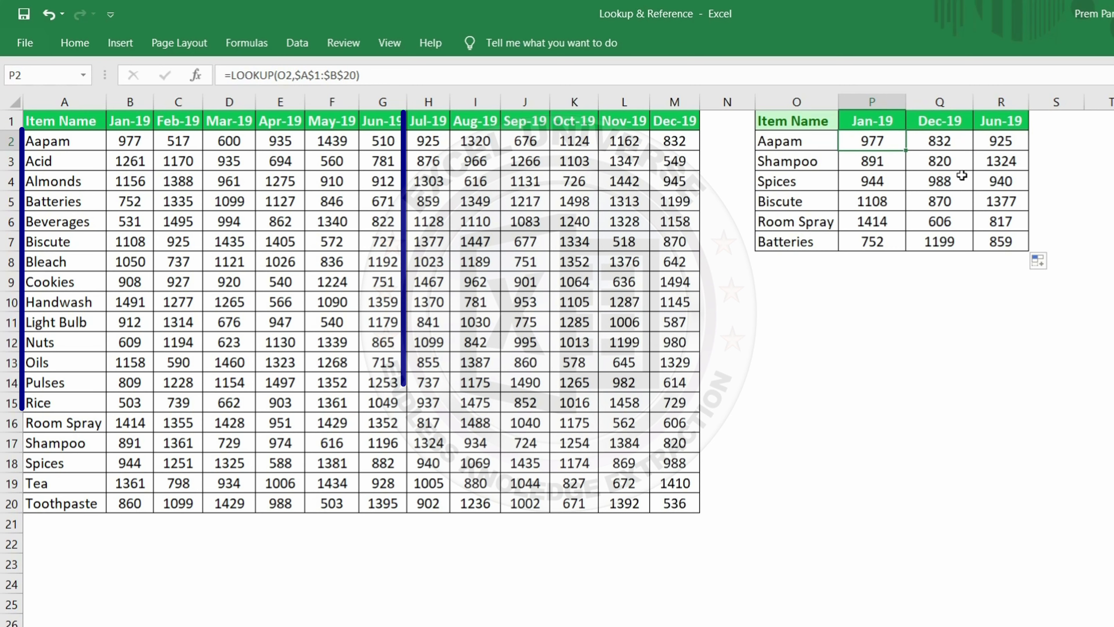
key(F2)
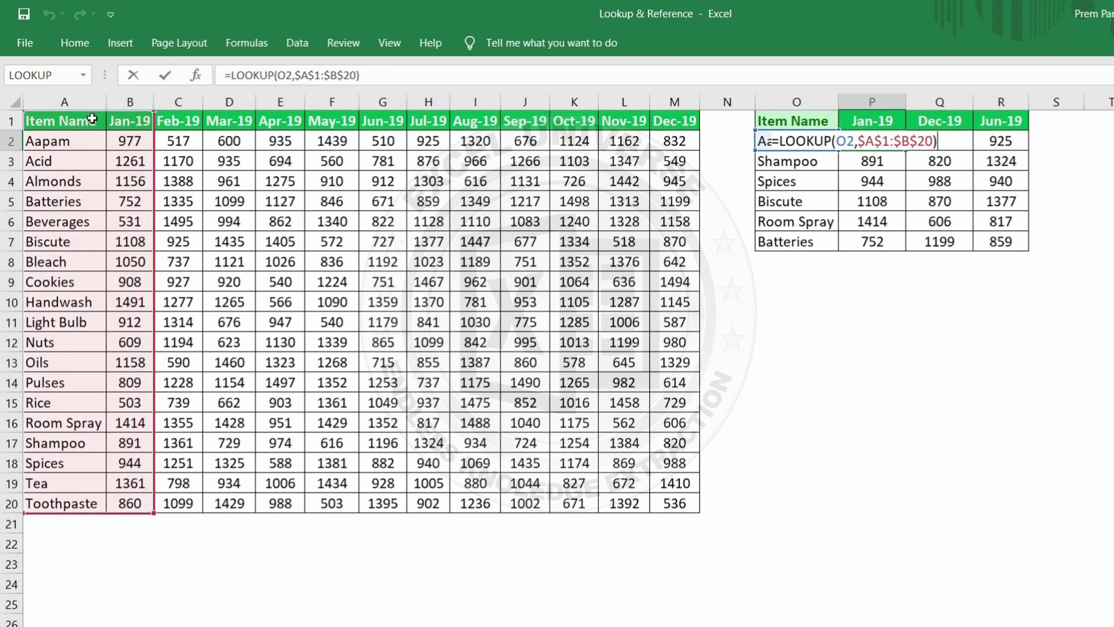
key(ctrl+Return)
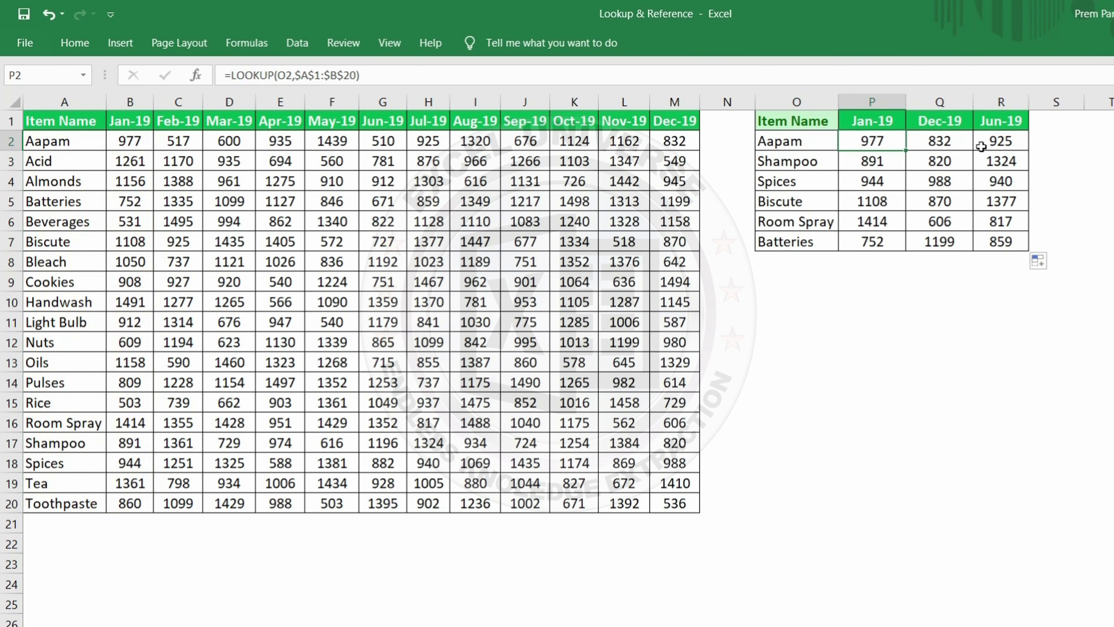
click(956, 148)
key(F2)
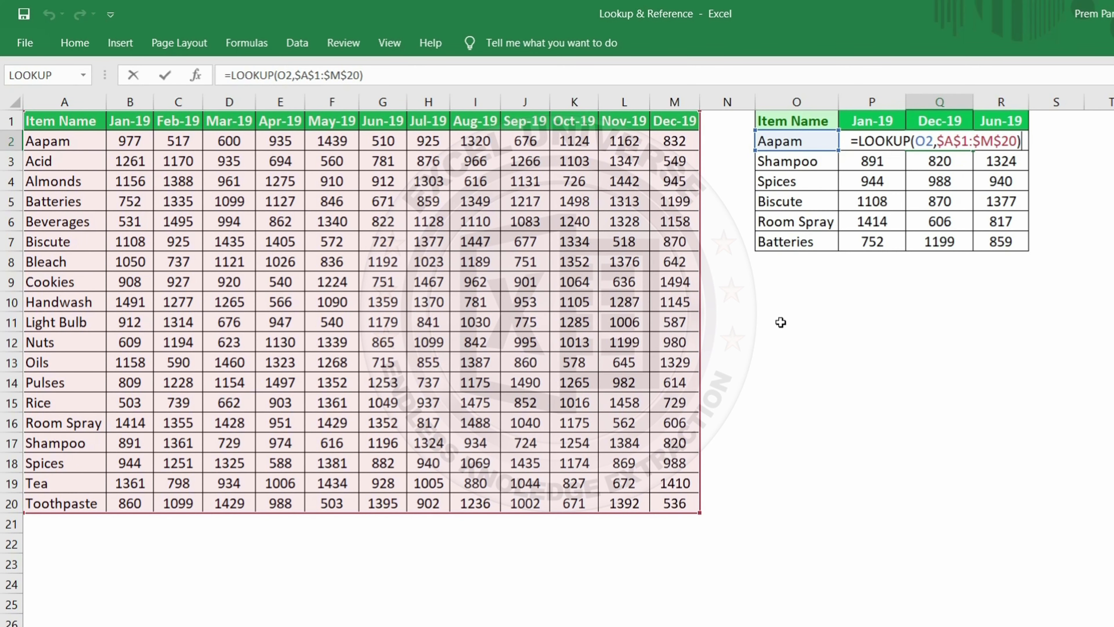
key(Escape)
click(997, 149)
key(F2)
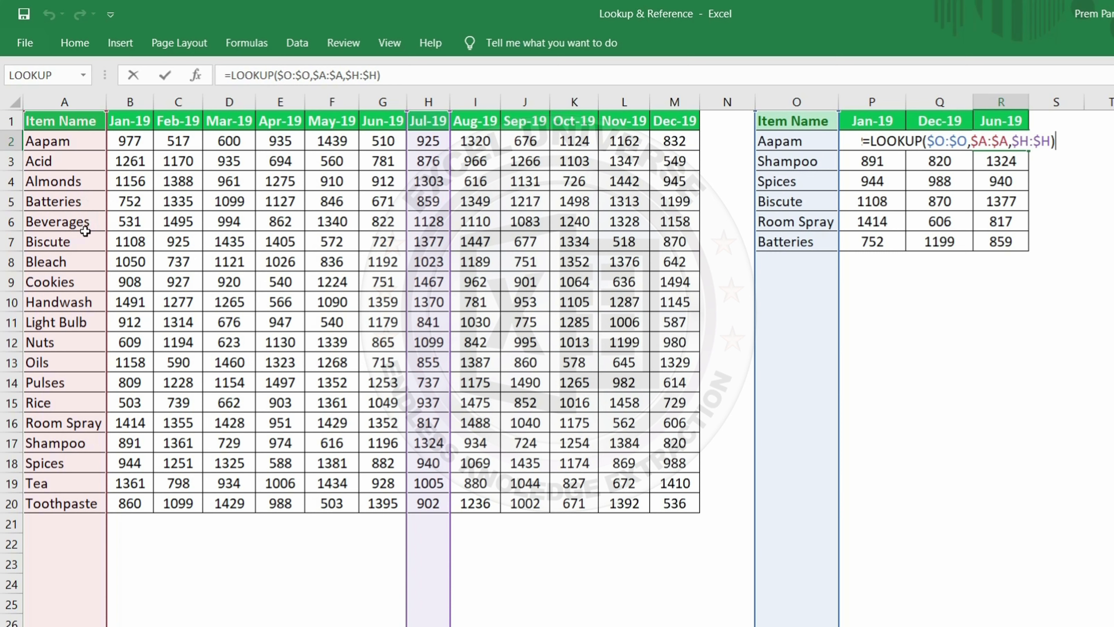
key(ctrl+Return)
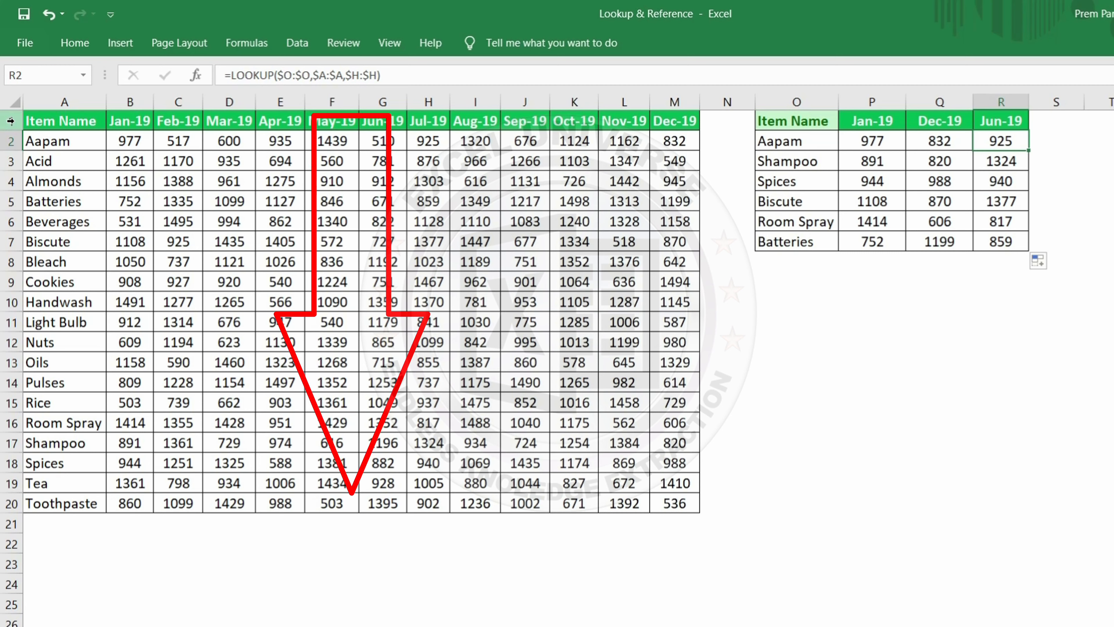
- Insert five blank rows above the data table's header row
drag(14, 121, 17, 197)
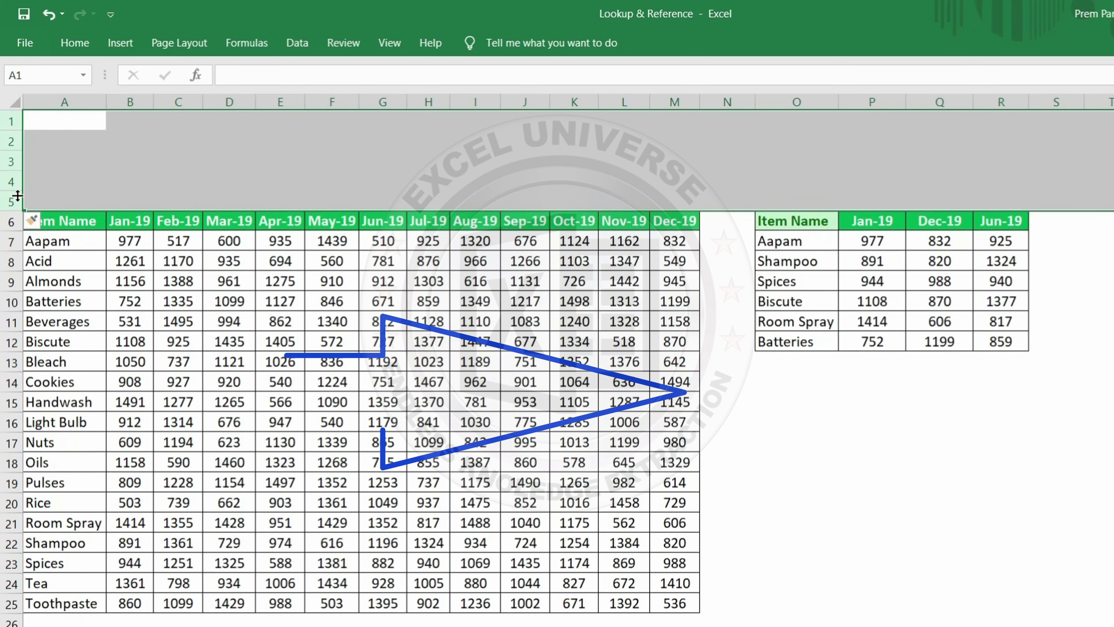
key(ctrl+shift+plus)
- Copy the table headings from A6:M6 to row 1 and paste only the formatting of data row 7 onto row 2
drag(78, 225, 660, 213)
key(ctrl+c)
click(68, 121)
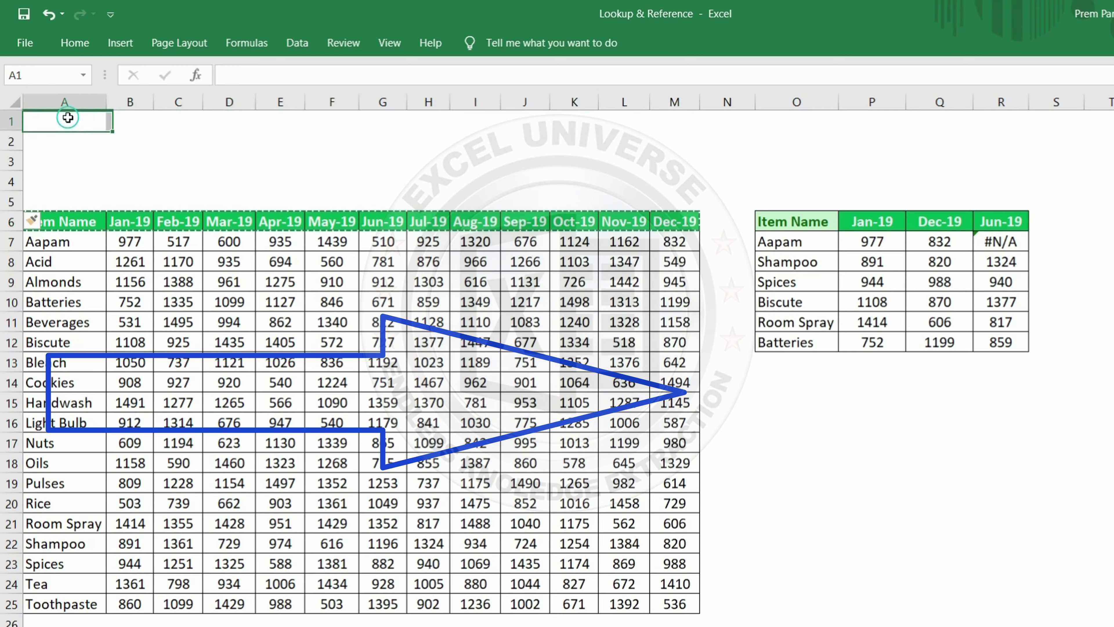
key(ctrl+v)
right_click(51, 141)
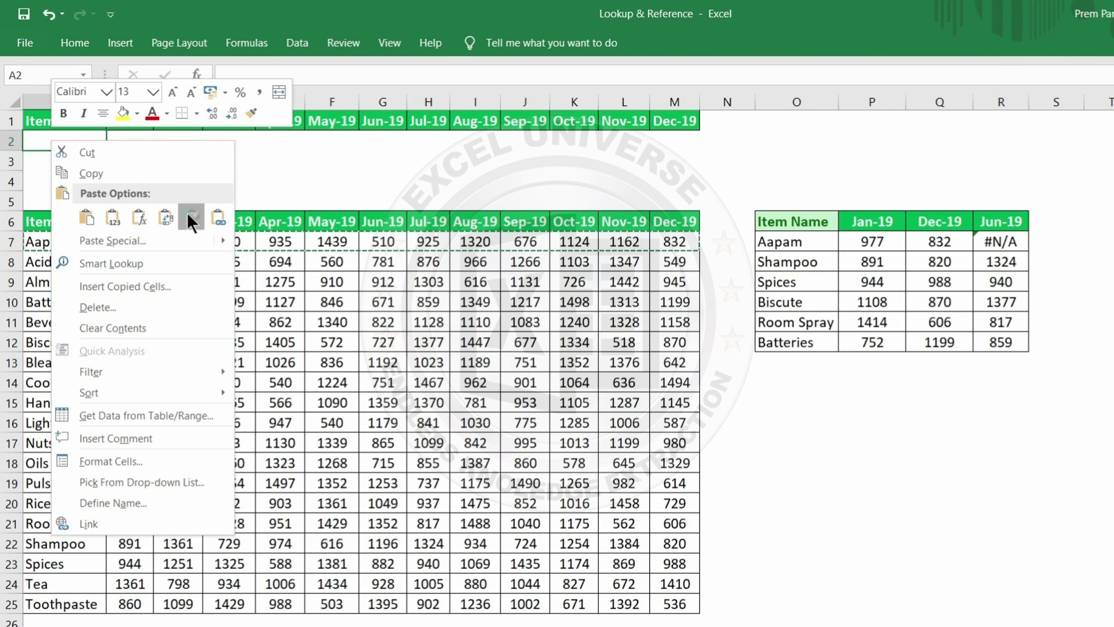
click(192, 217)
- Start a LOOKUP formula in B2 with the Jan-19 heading in row 1 as lookup value, referenced as B$1
click(128, 141)
text(=l)
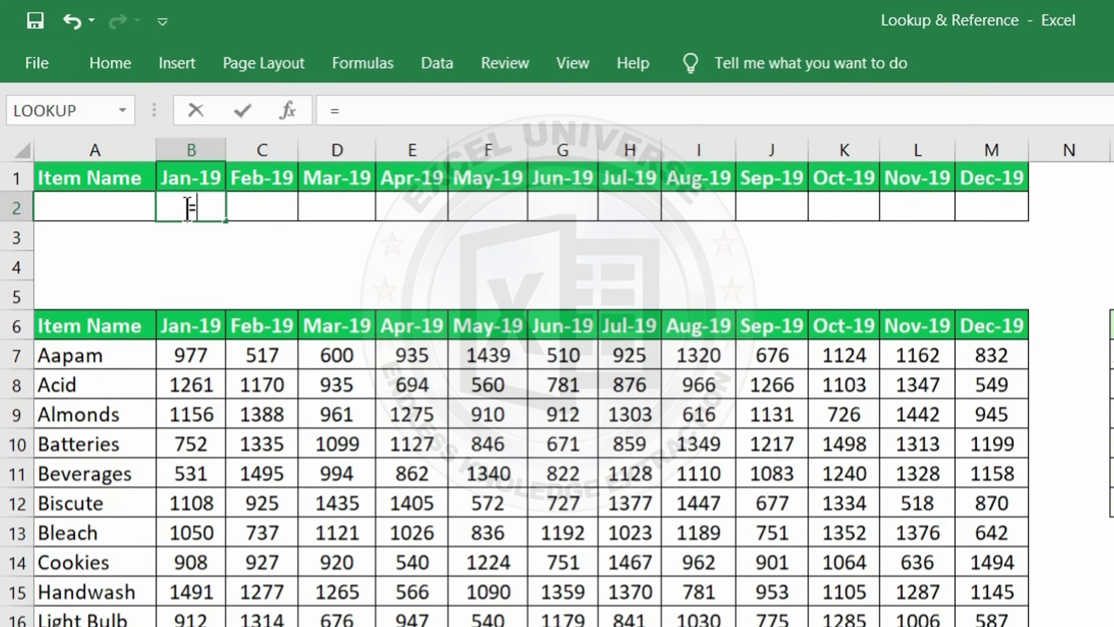
text(ook)
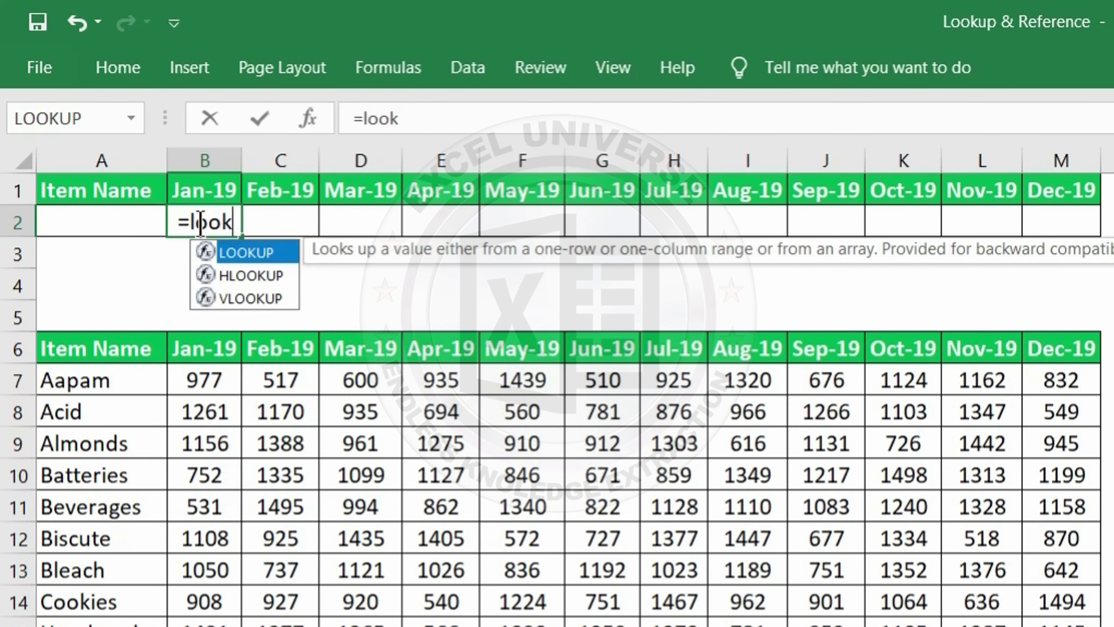
key(Tab)
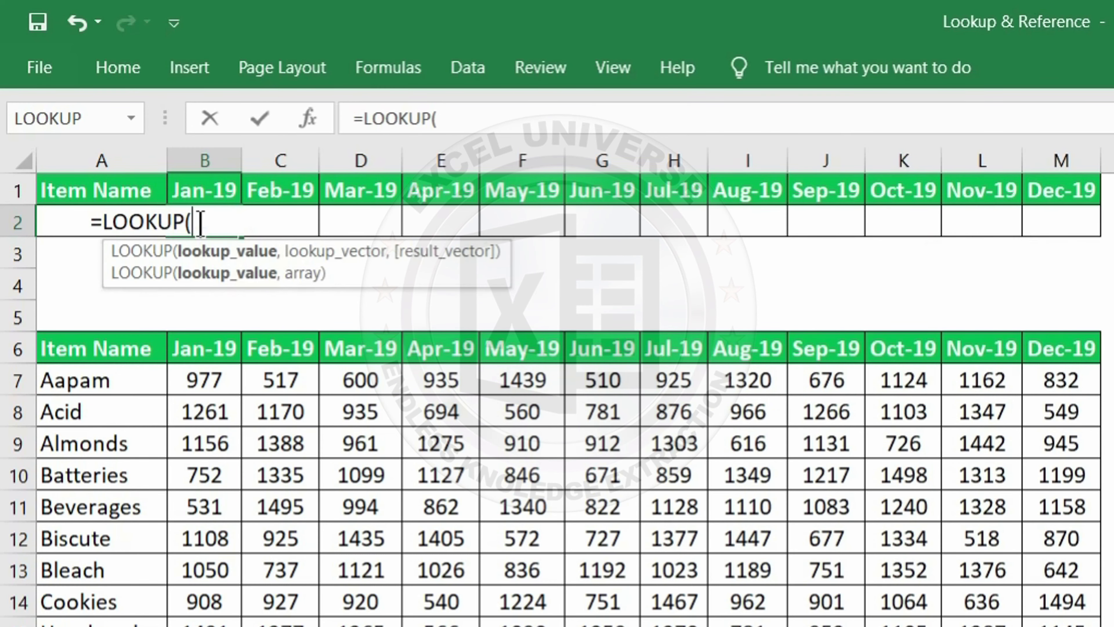
click(215, 187)
key(F4)
key(F4)
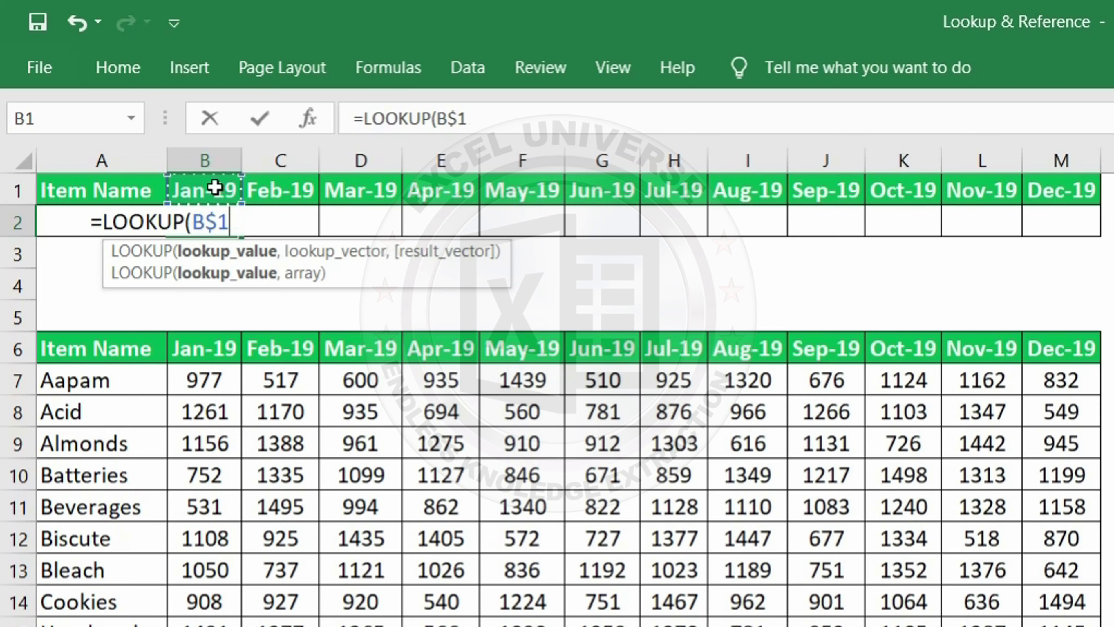
text(,)
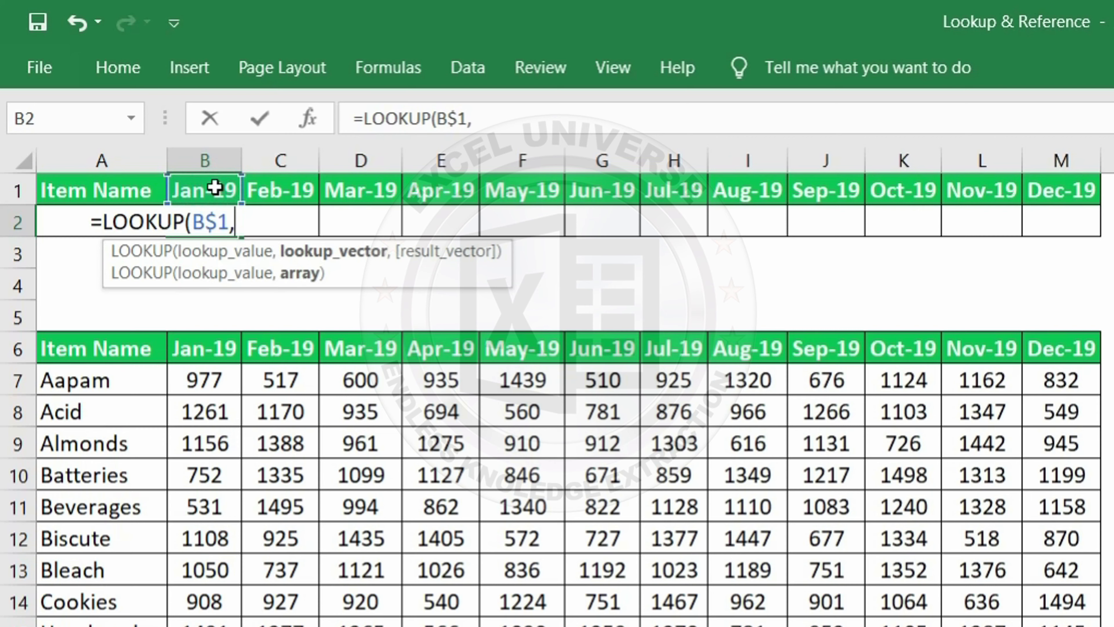
- Complete the B2 formula with lookup vector $A$6:$M$6 and the Toothpaste row $A$25:$M$25 as result vector
click(82, 351)
drag(82, 352, 1091, 354)
key(F4)
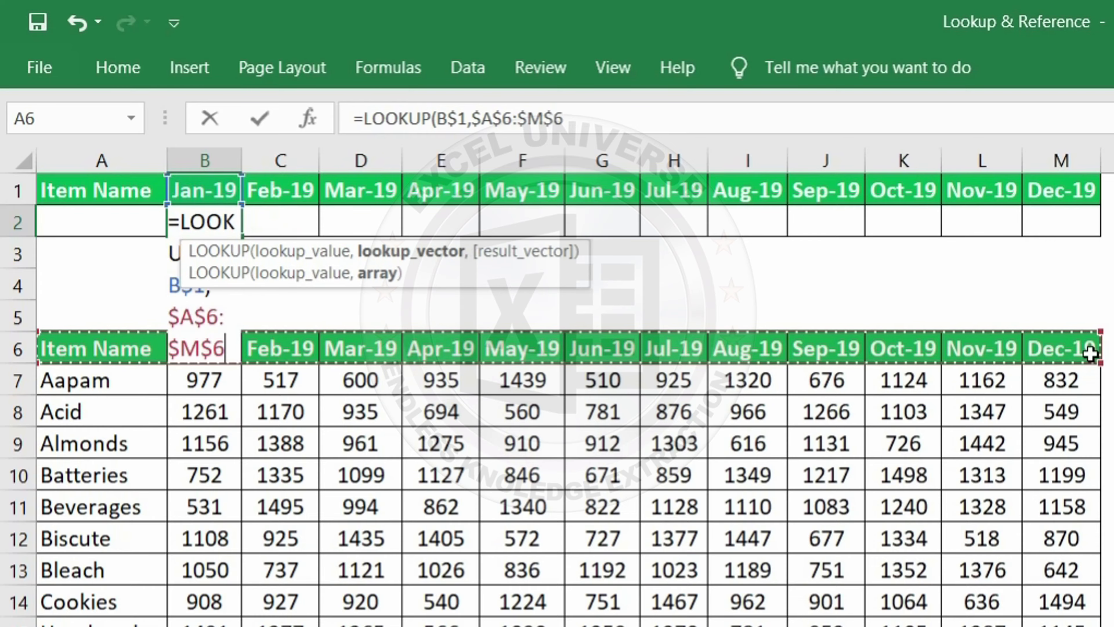
text(,)
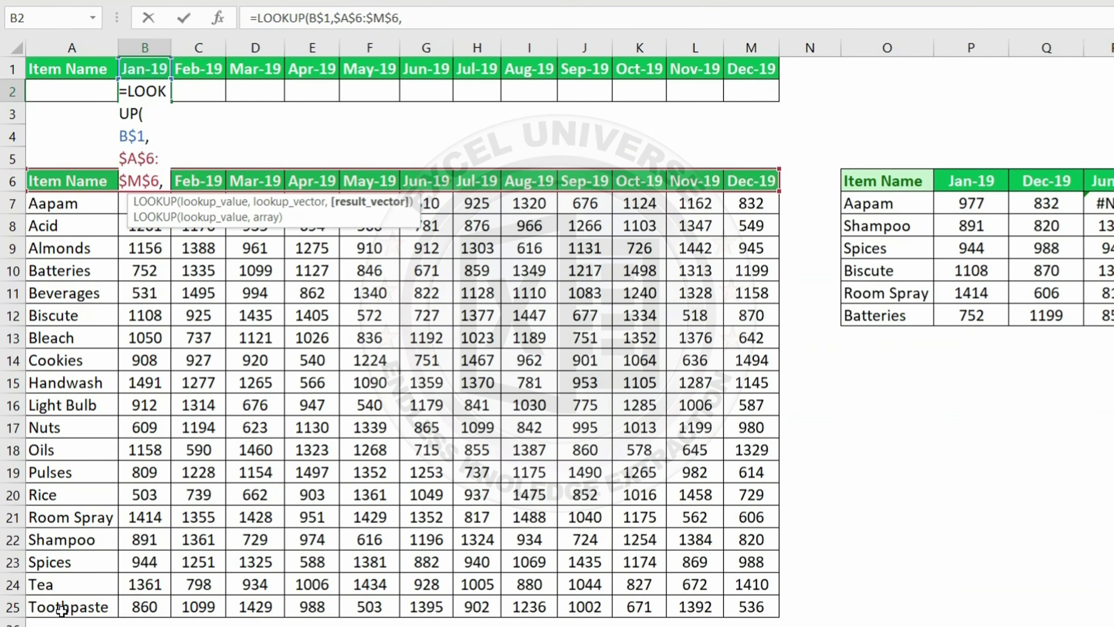
drag(66, 606, 742, 604)
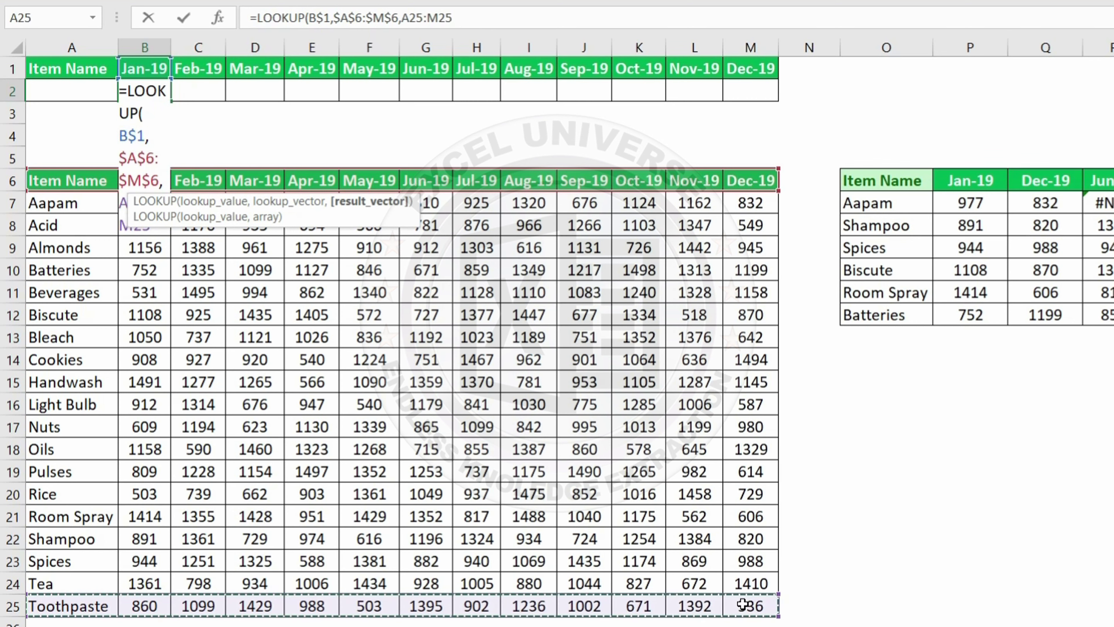
key(F4)
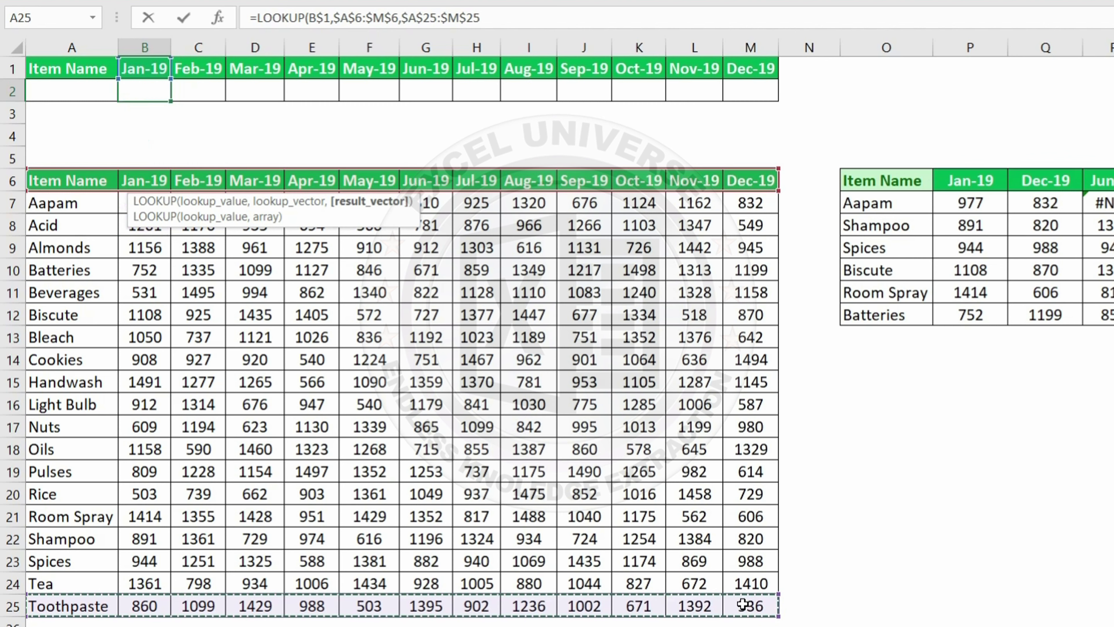
text())
key(Return)
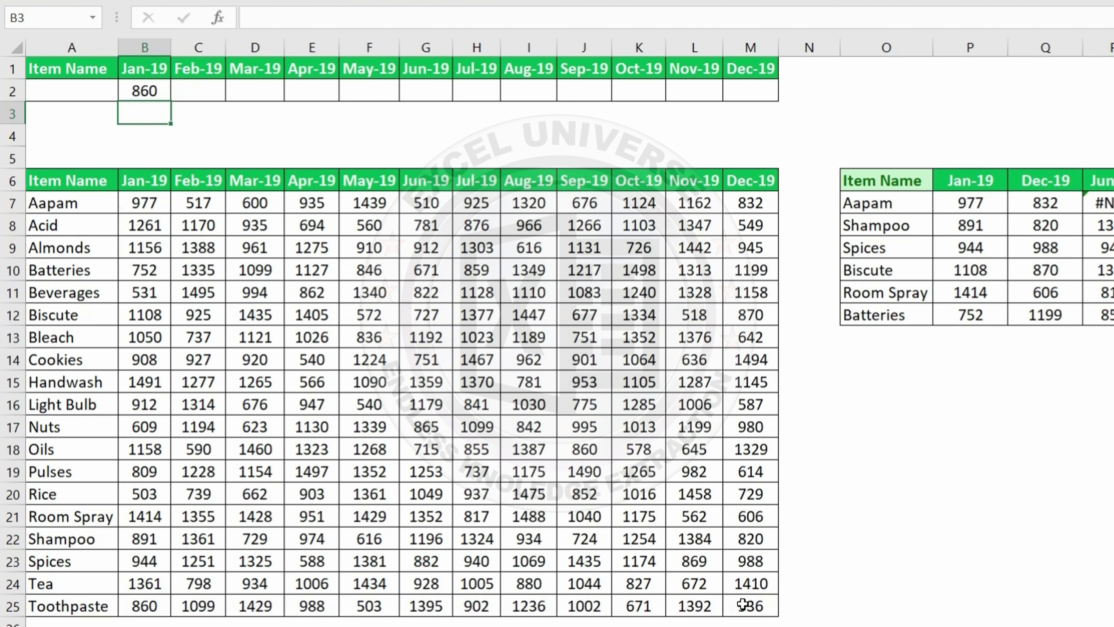
- Copy the LOOKUP formula from B2 across to the remaining months through M2, pasting formulas only
click(144, 93)
key(ctrl+c)
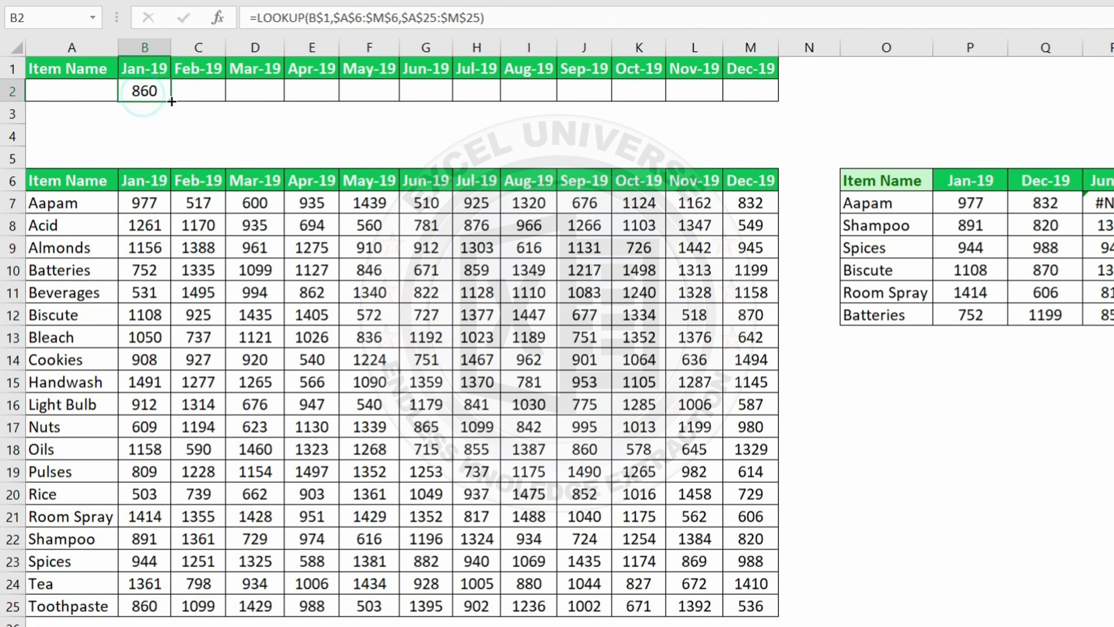
shift+click(747, 91)
right_click(747, 90)
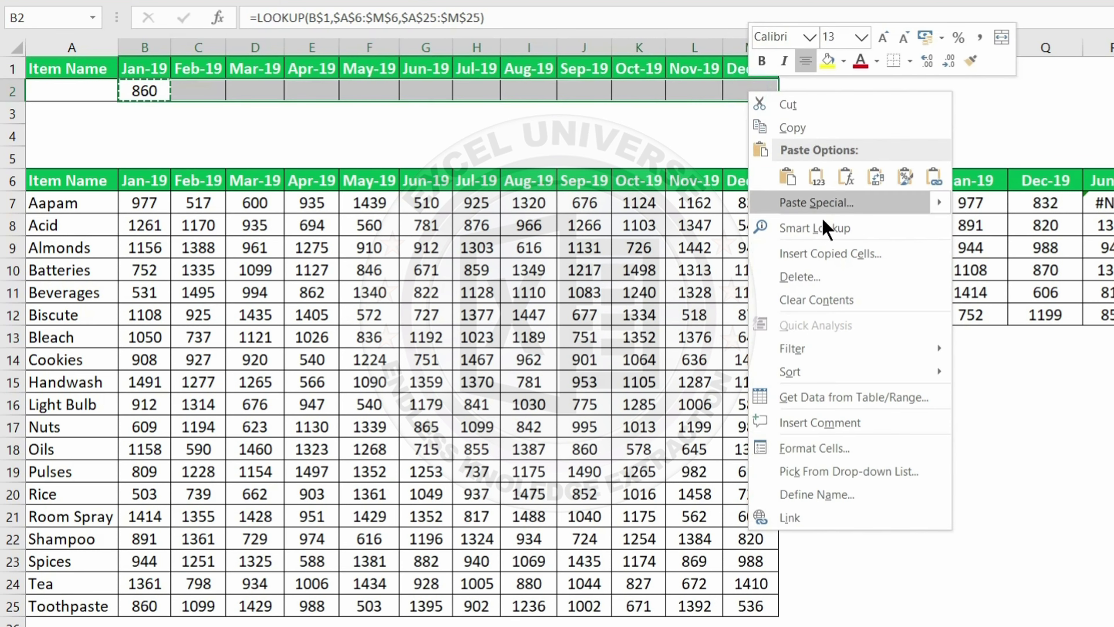
click(846, 177)
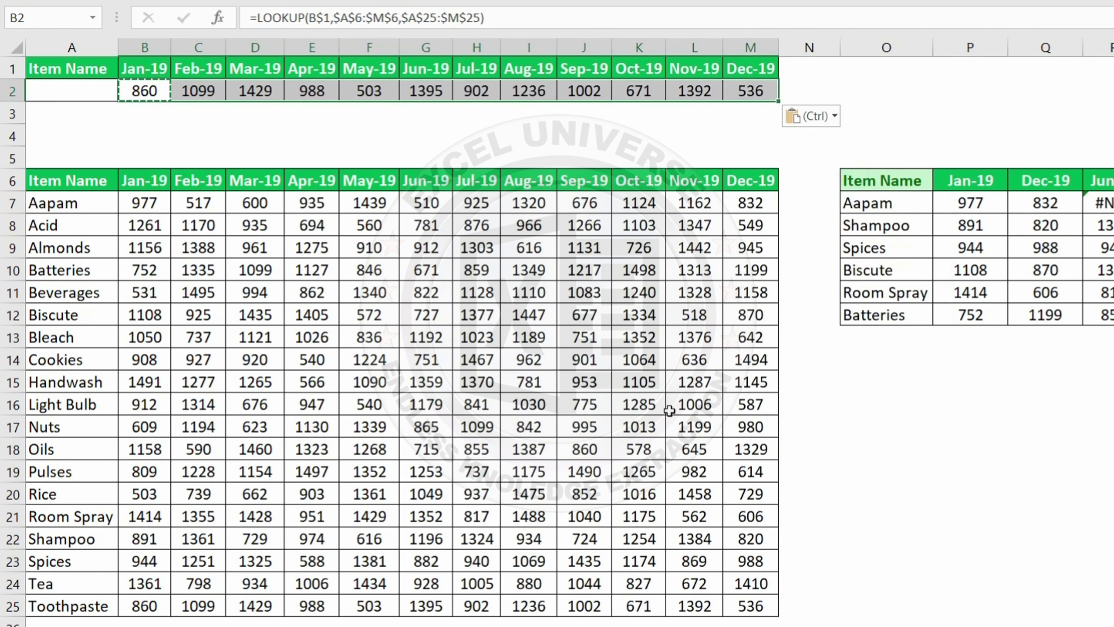
- Copy the item name Toothpaste from A25 into A2
click(82, 605)
key(ctrl+c)
click(74, 93)
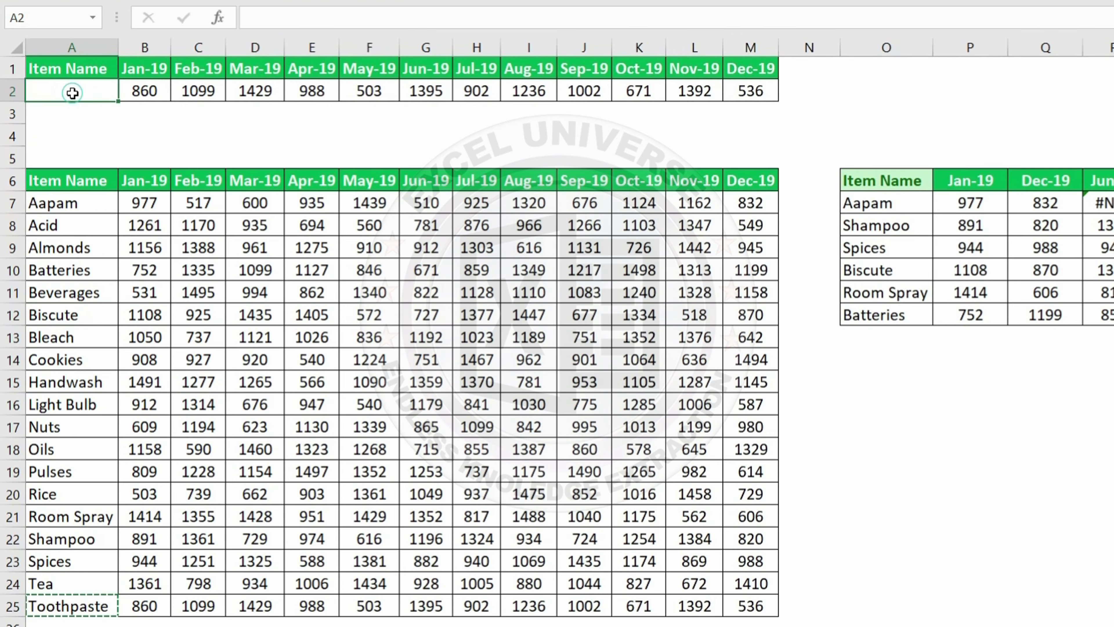
key(ctrl+v)
click(149, 90)
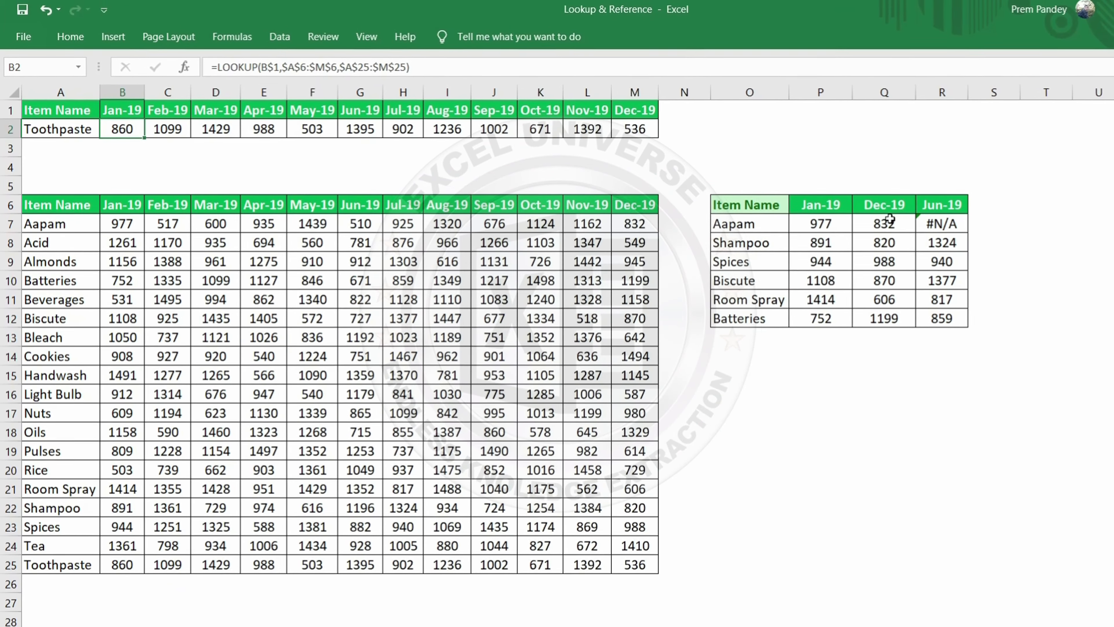
- Start a replacement LOOKUP formula in R7 with lookup value O7 and lookup vector $A$6:$A$25
double_click(943, 224)
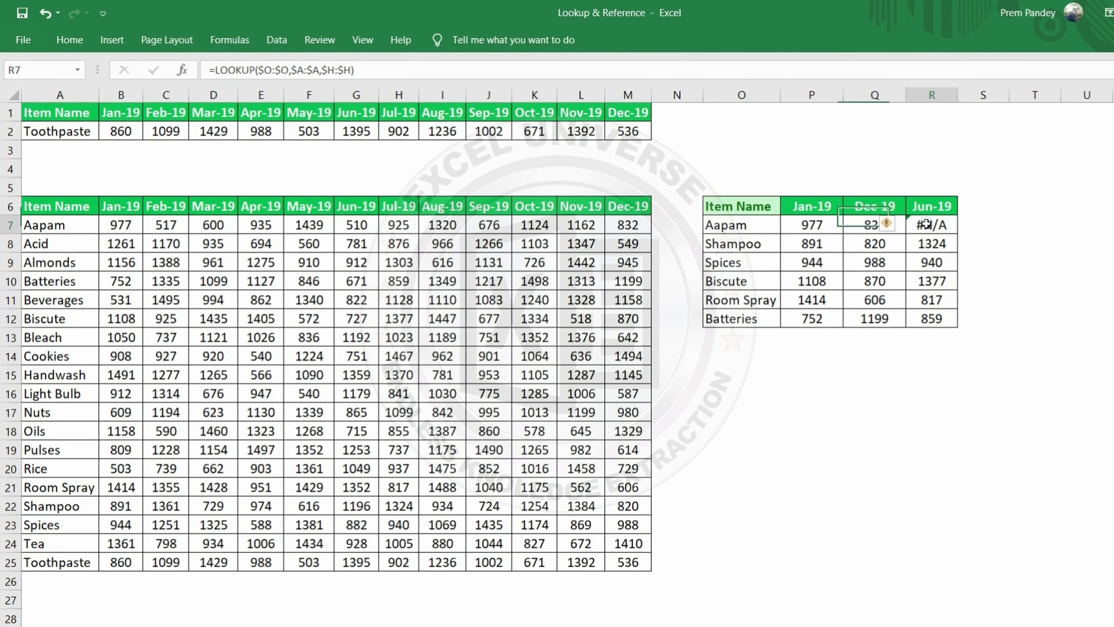
key(Escape)
text(=LOOKUP()
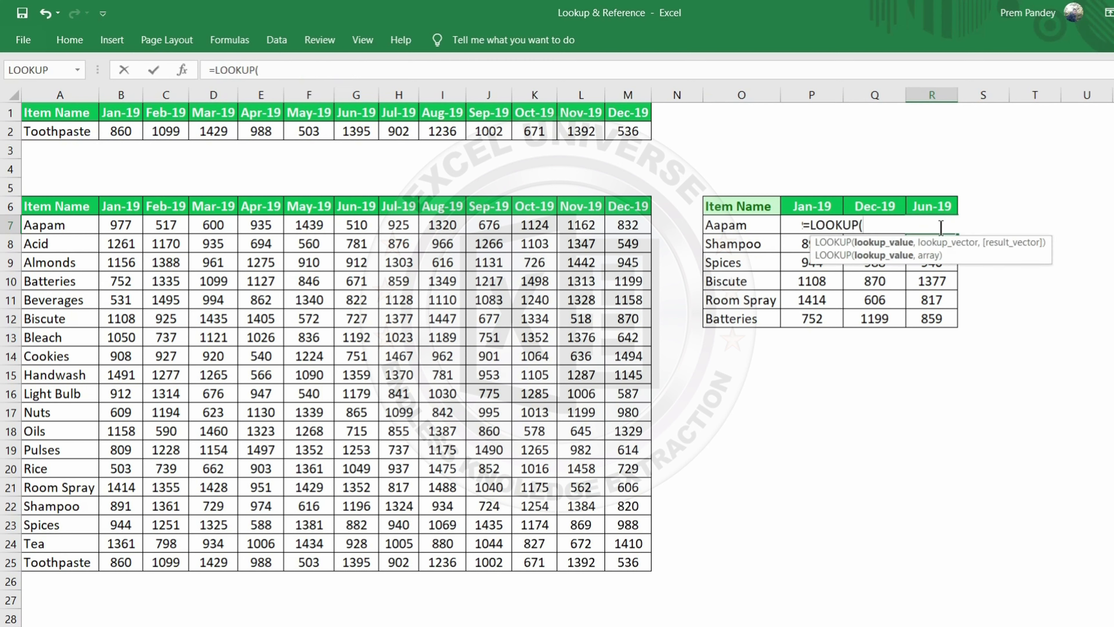
key(Left)
key(Left)
key(Left)
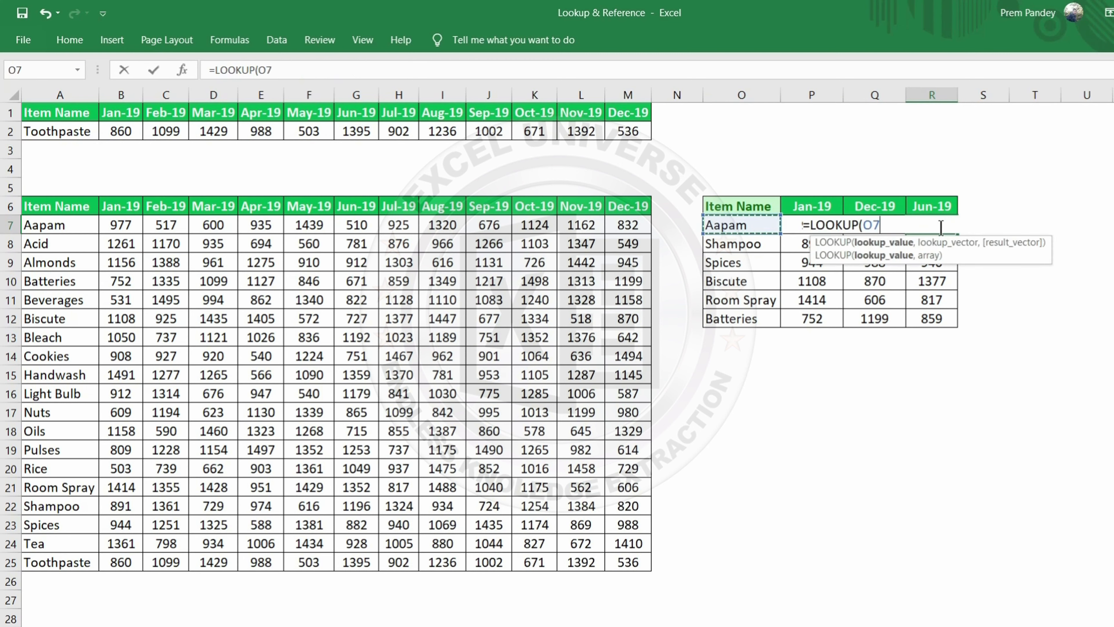
text(,)
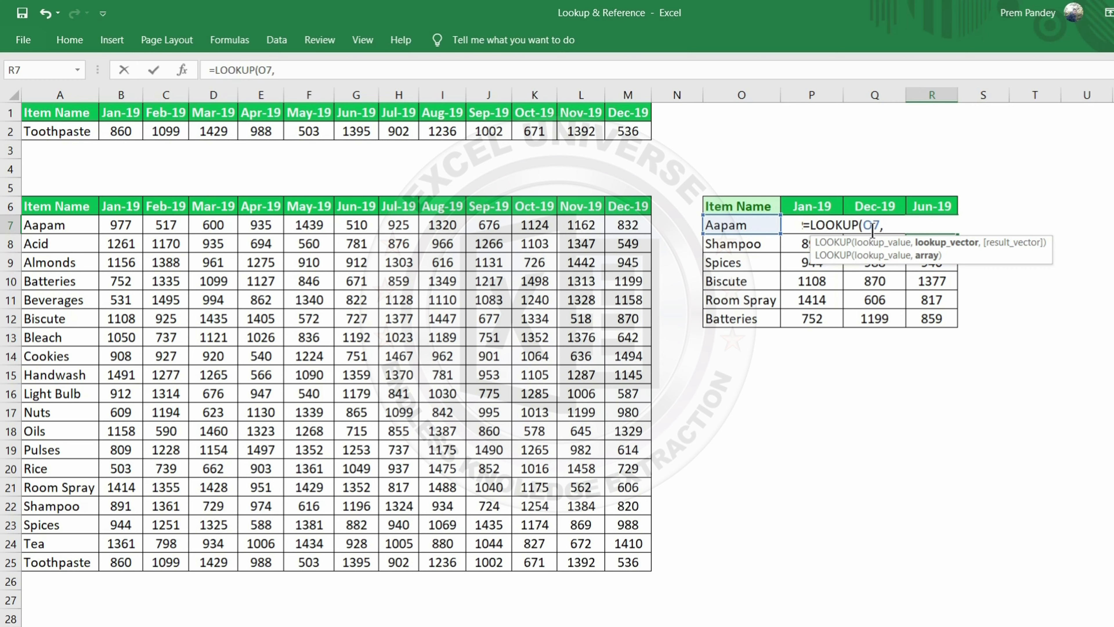
click(71, 206)
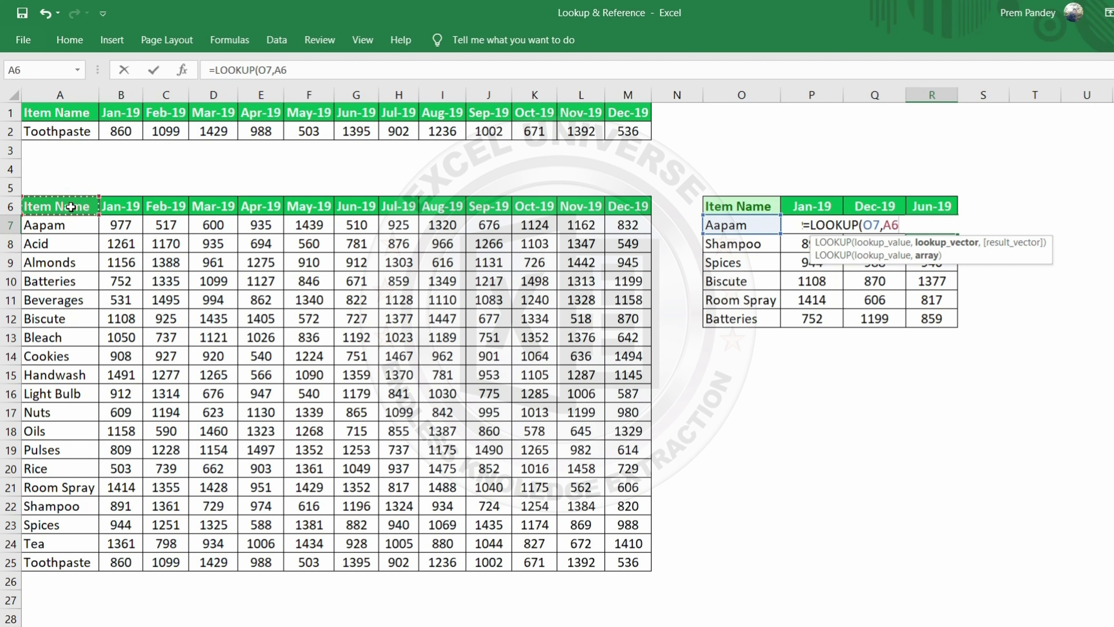
key(ctrl+shift+Down)
key(F4)
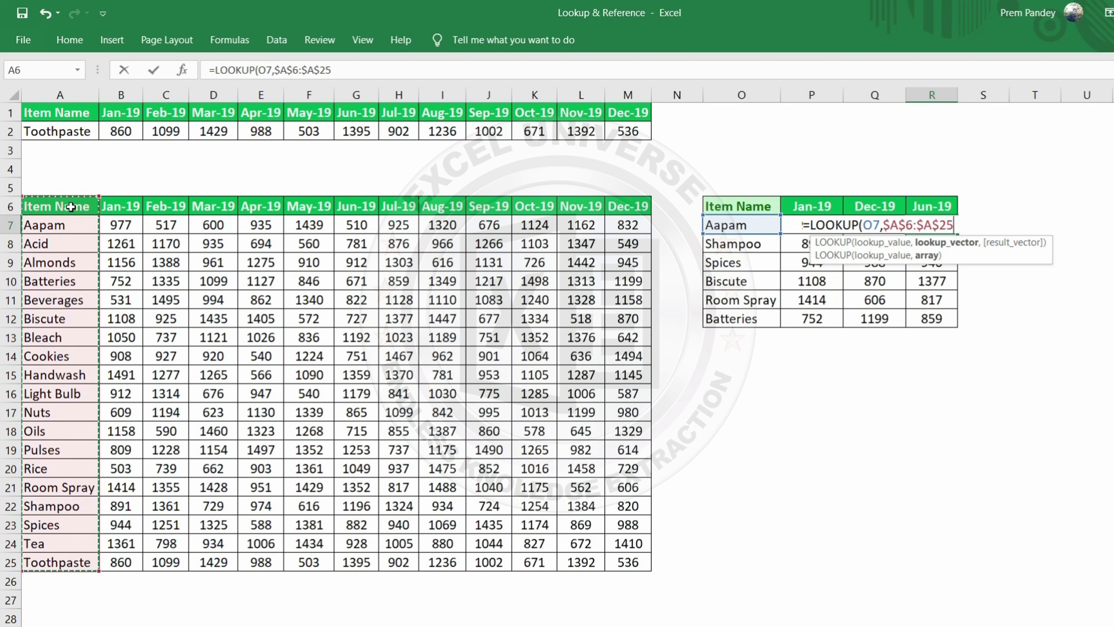
- Complete the R7 formula with $H$6:$H$25 as the result vector
text(,)
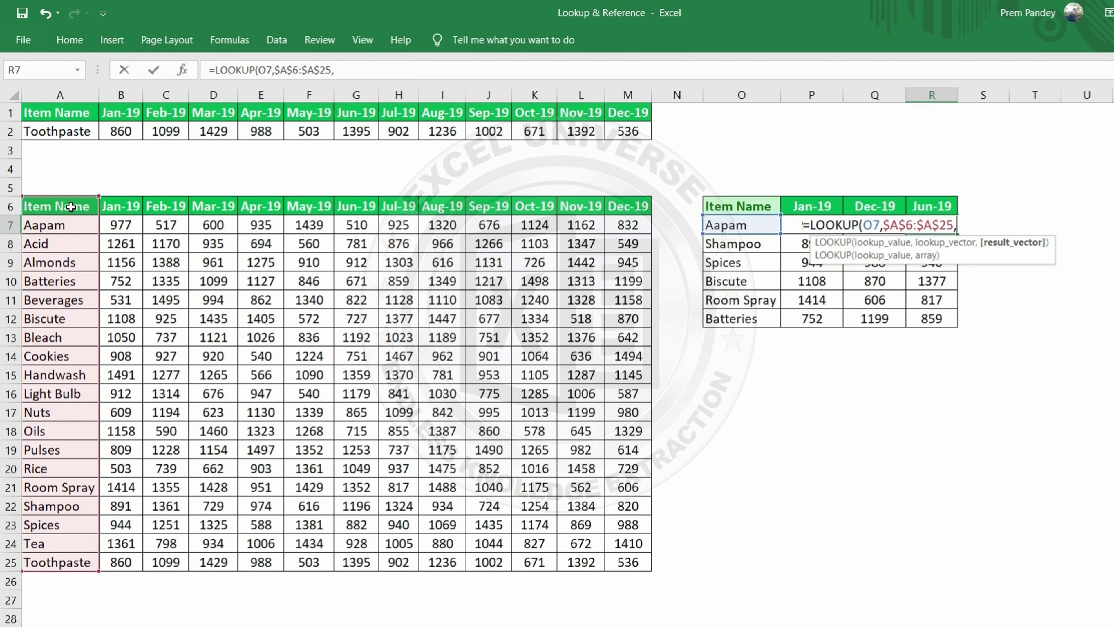
click(394, 210)
key(ctrl+shift+Left)
key(Down)
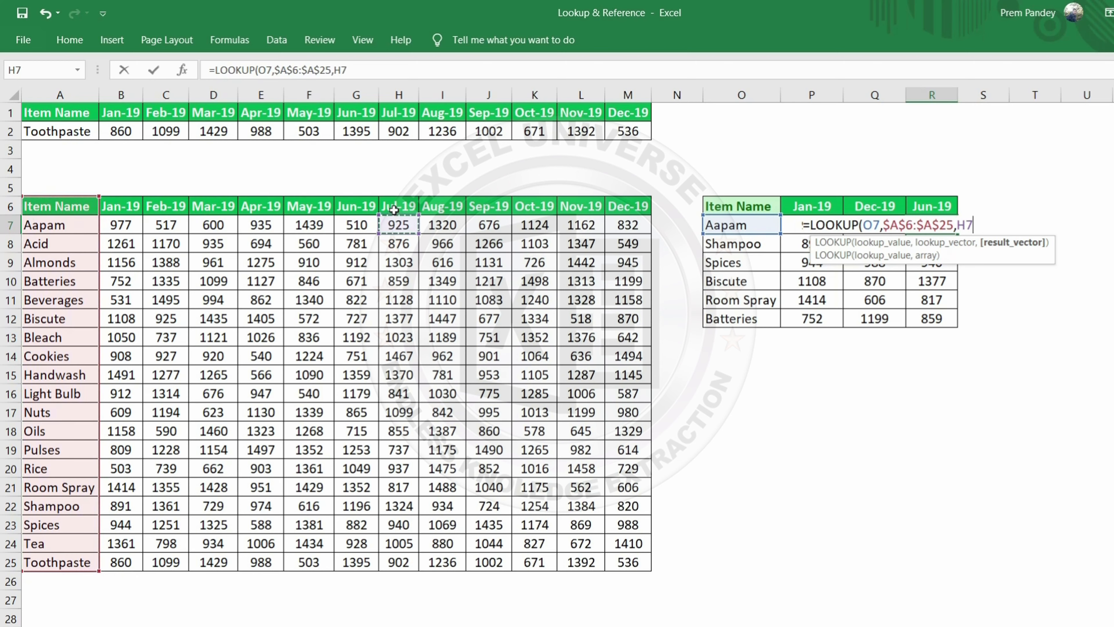
click(394, 210)
key(ctrl+shift+Down)
key(F4)
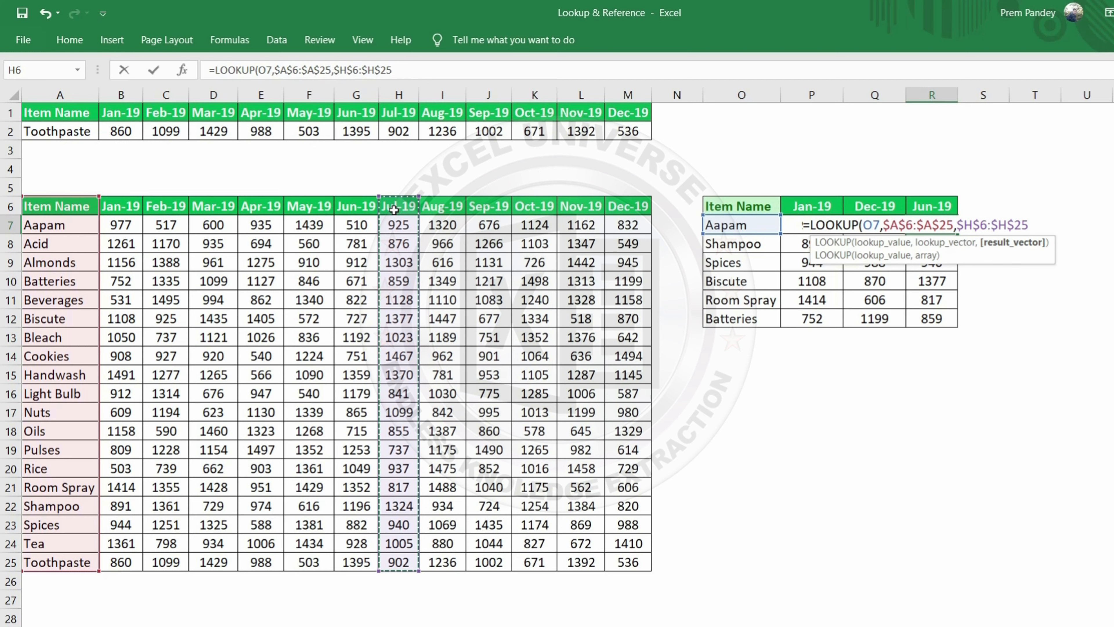
text())
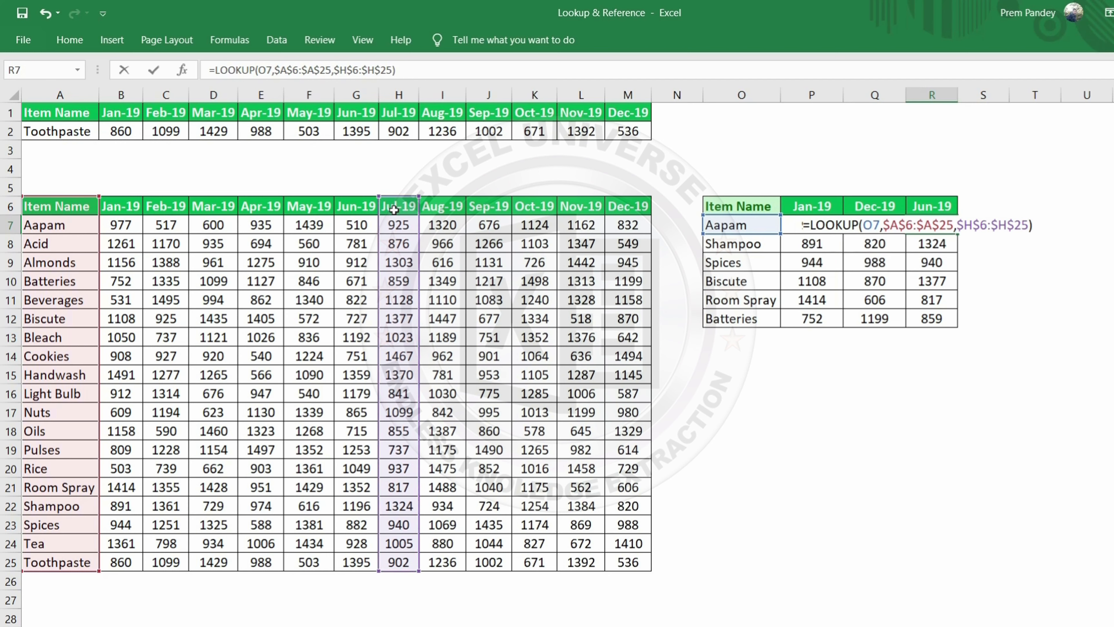
key(ctrl+Return)
key(ctrl+shift+Down)
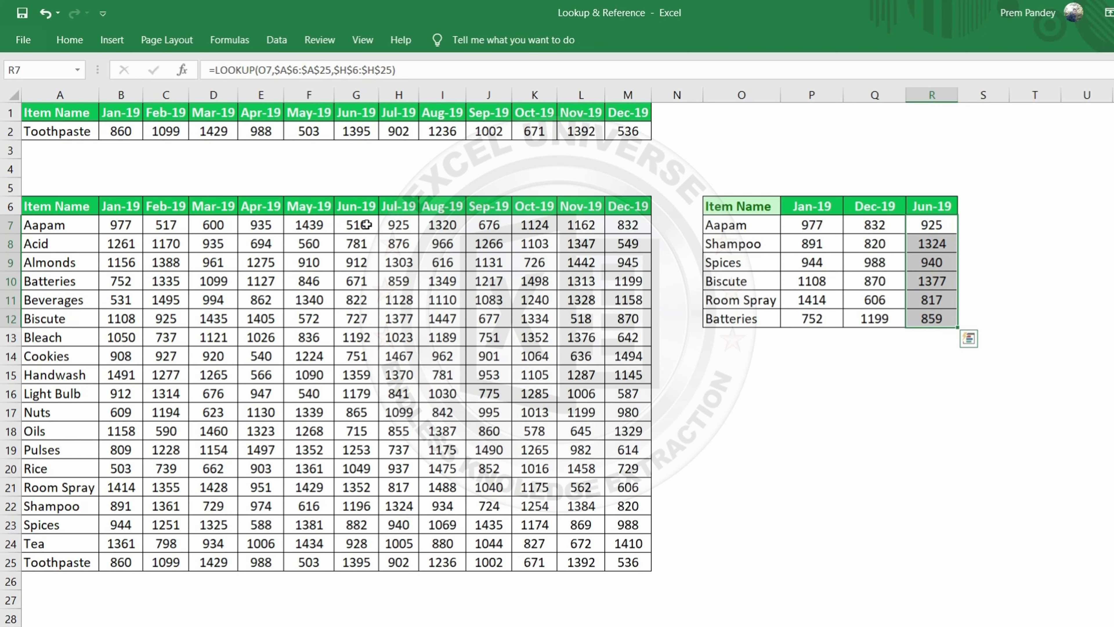
click(931, 225)
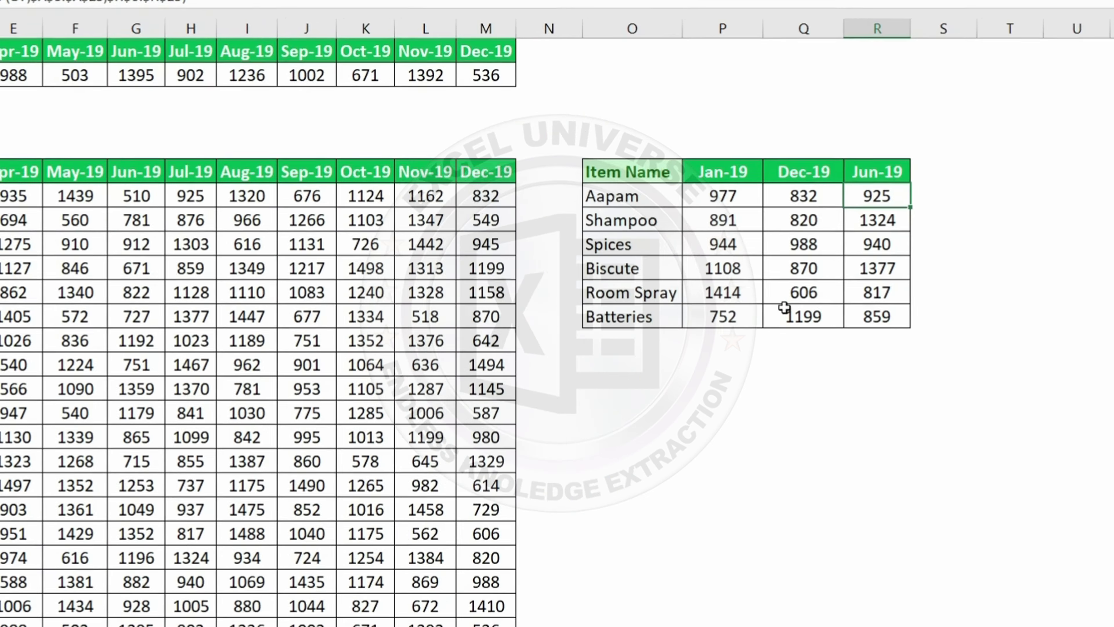
- Add the item Airoplane in O13 below Batteries and clear the cells P13:R13 beside it
click(749, 336)
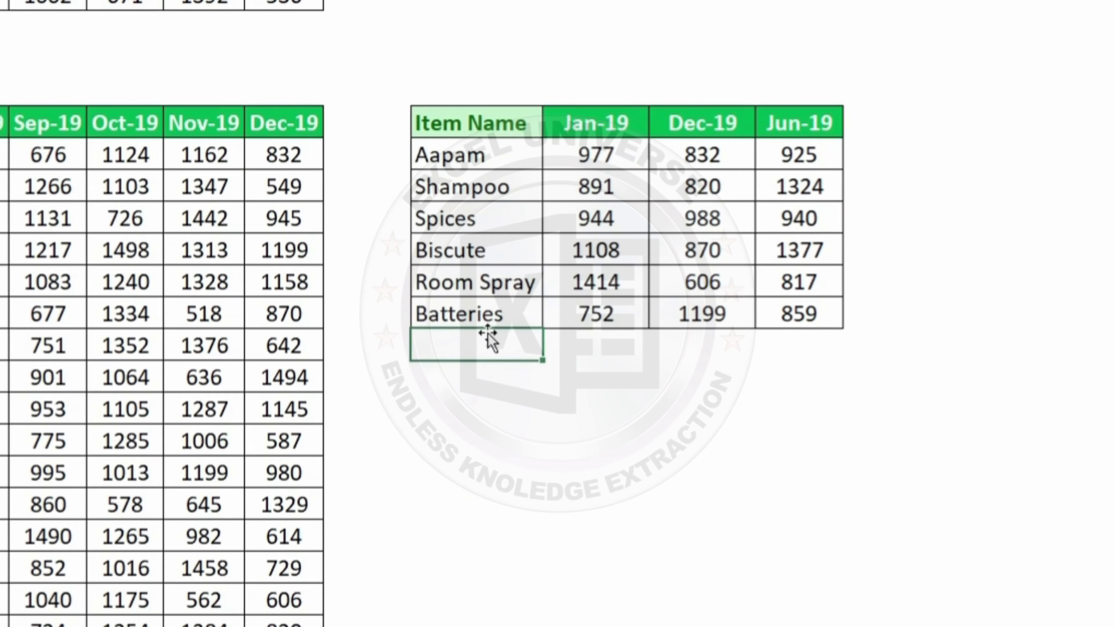
text(Airoplane)
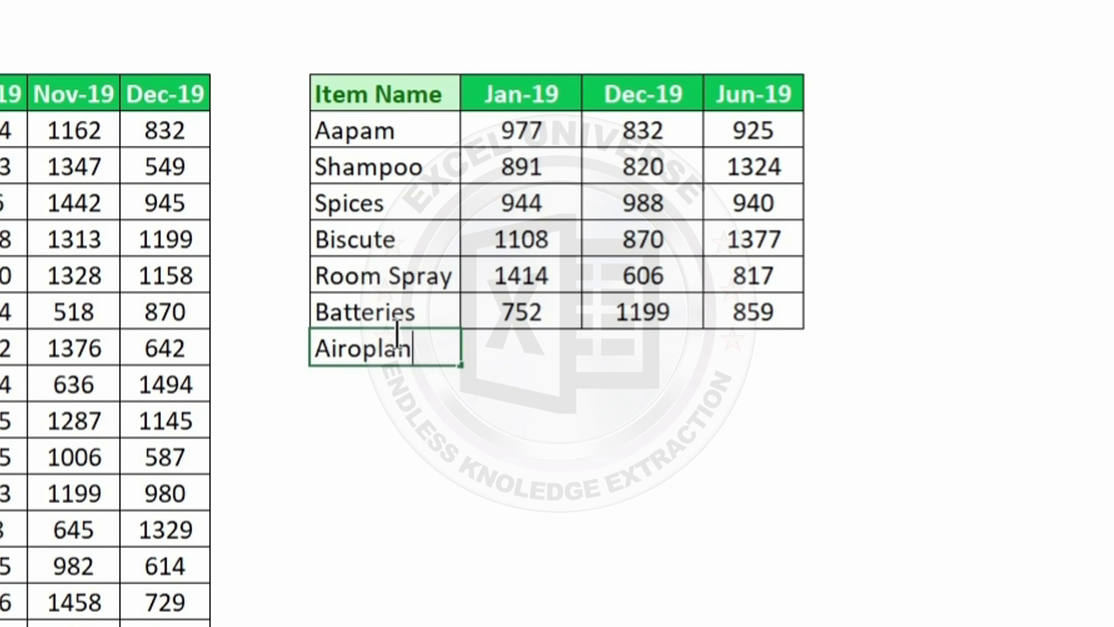
key(Return)
key(Up)
key(Right)
key(shift+Right)
key(shift+Right)
key(Delete)
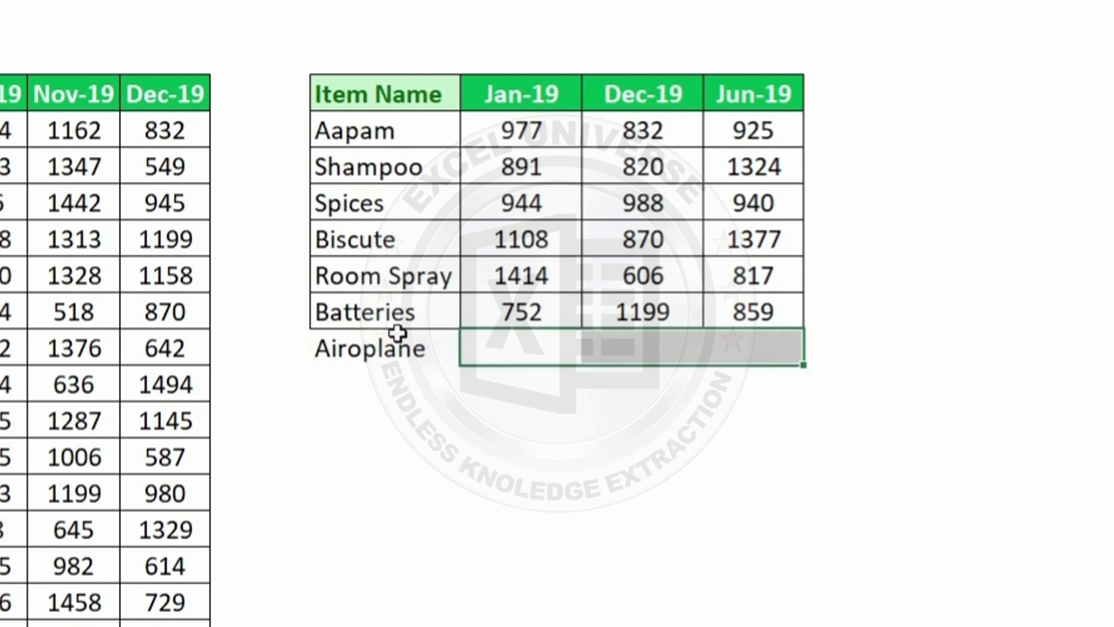
- Enter an array-form LOOKUP in P13 with Airoplane in O13 as lookup value and table A6:M25 as the array
click(505, 340)
text(=look)
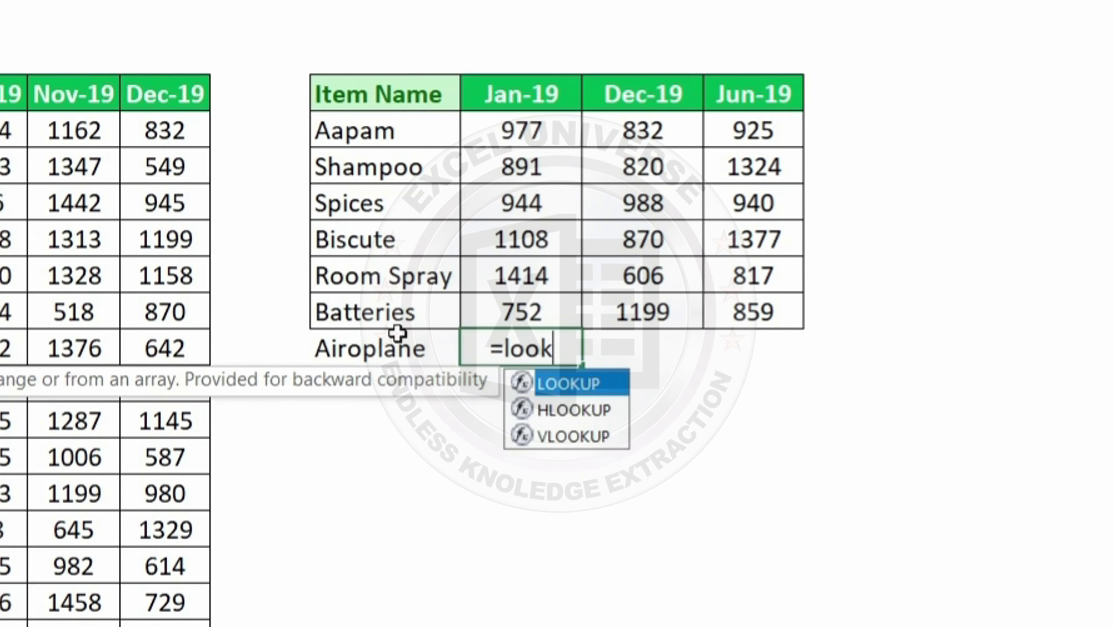
key(Tab)
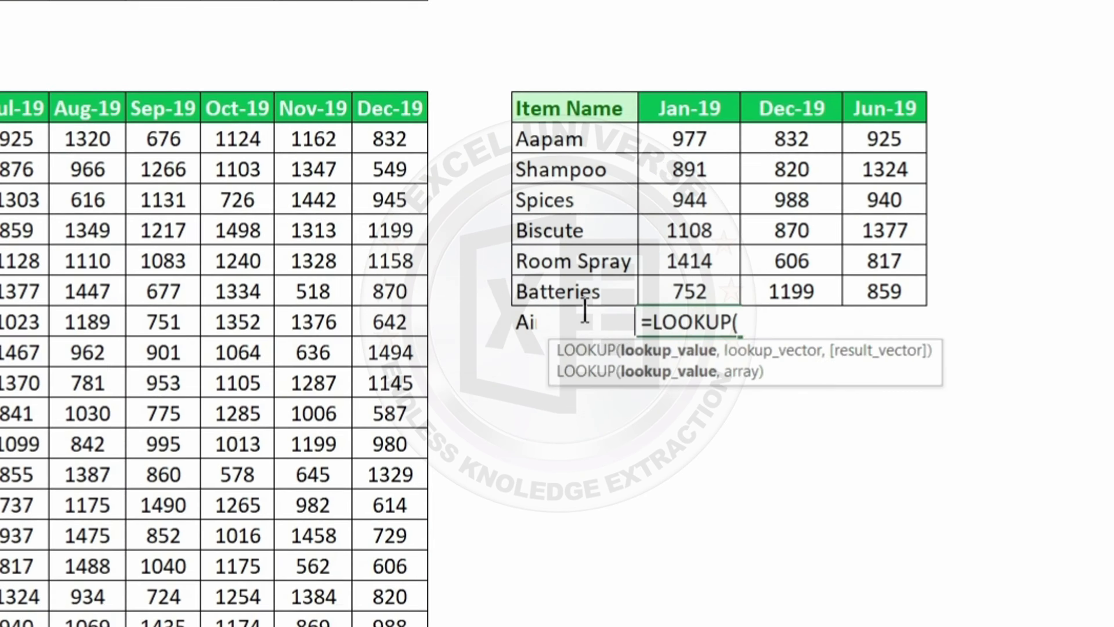
click(585, 312)
text(,)
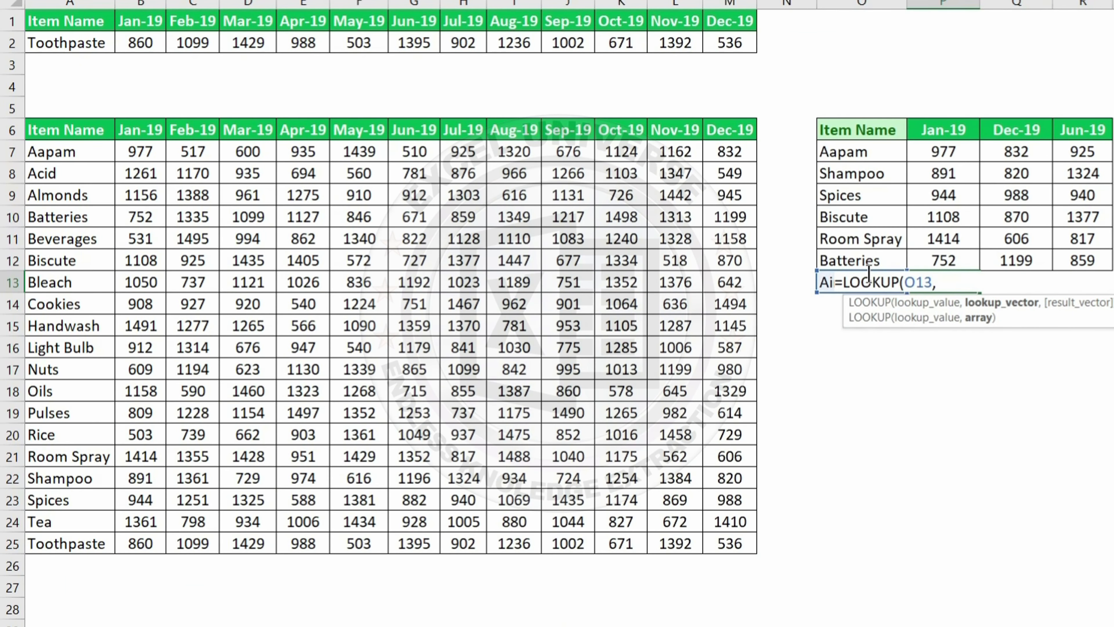
drag(73, 127, 739, 545)
key(Return)
key(Up)
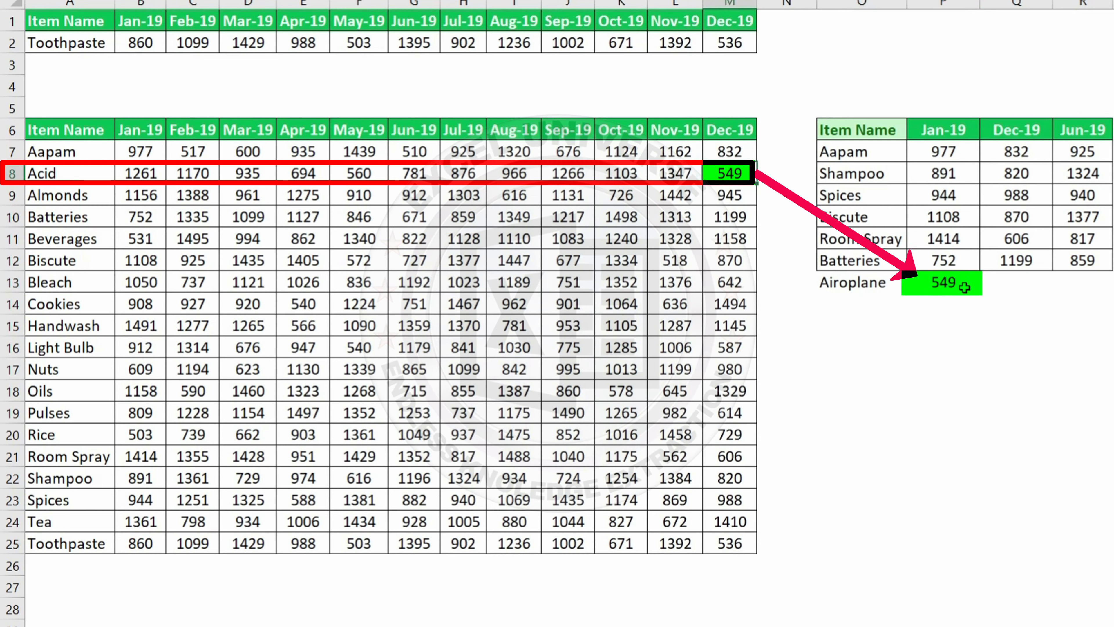
click(955, 285)
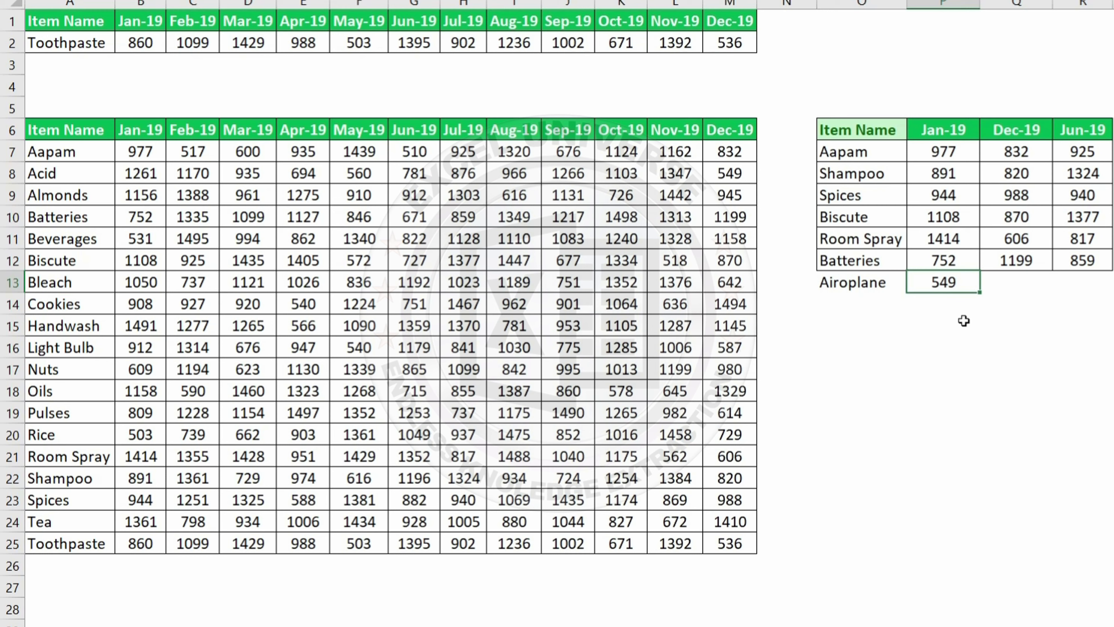
- Clear the Airoplane test item and its lookup formula from O13:P13 below the Batteries row
click(891, 284)
click(20, 171)
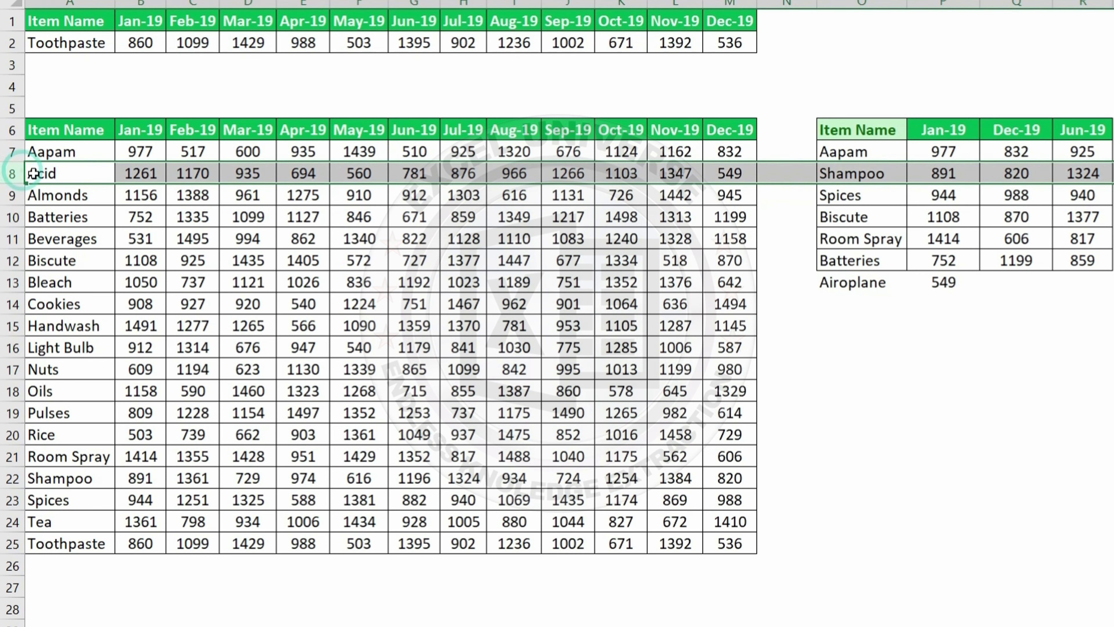
click(967, 291)
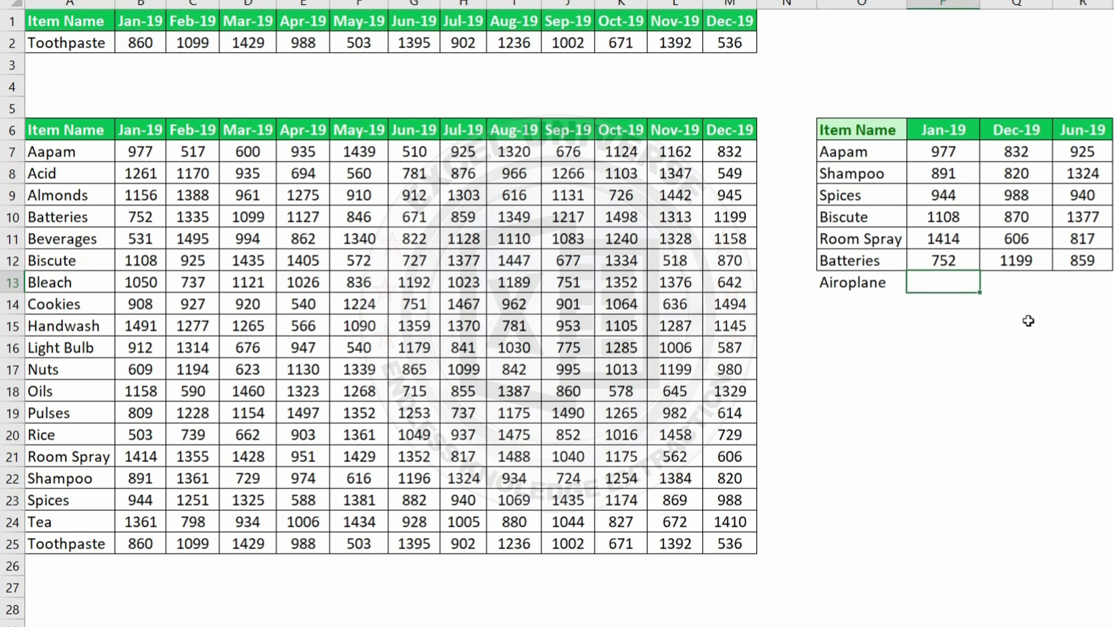
drag(861, 287, 958, 291)
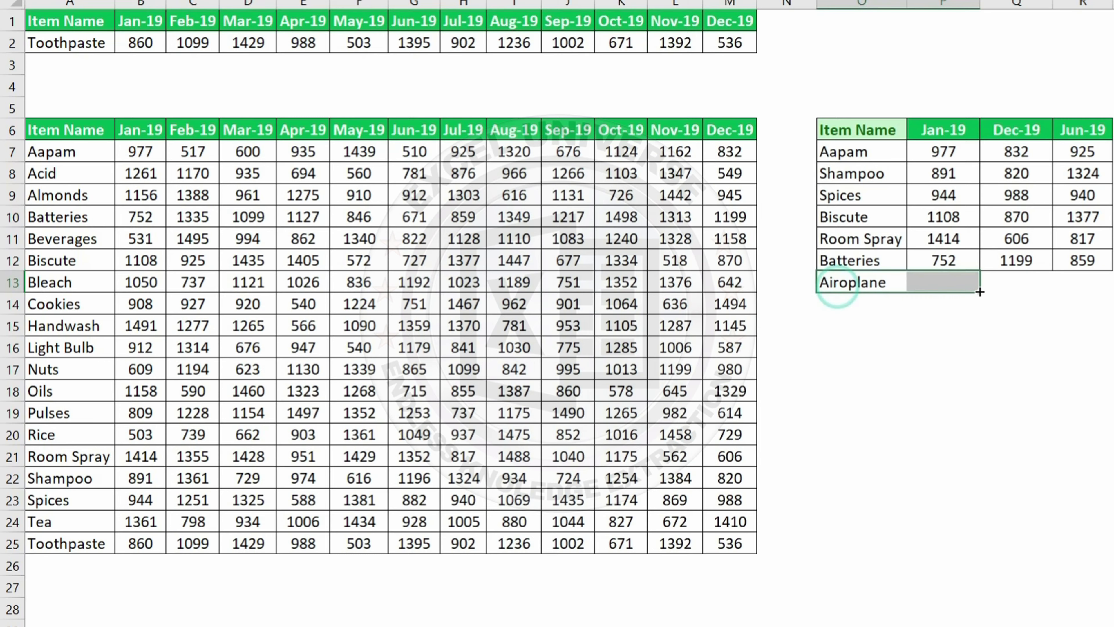
key(Delete)
click(993, 241)
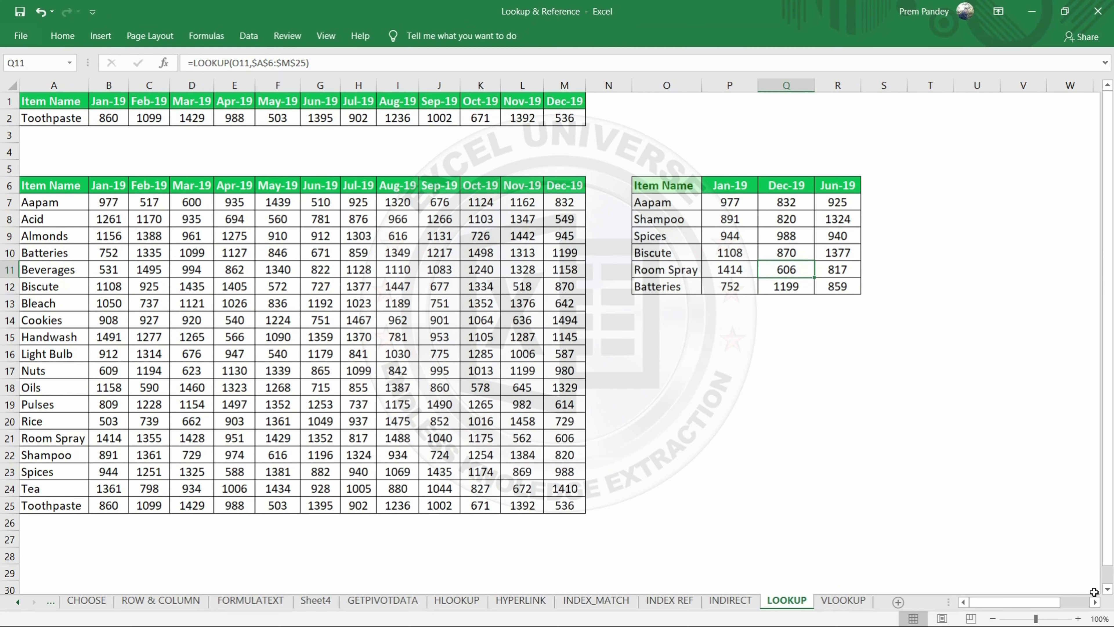
- Centre the contents of column AB, which holds the Number values of the SM Name table
scroll(1094, 592, right, 5)
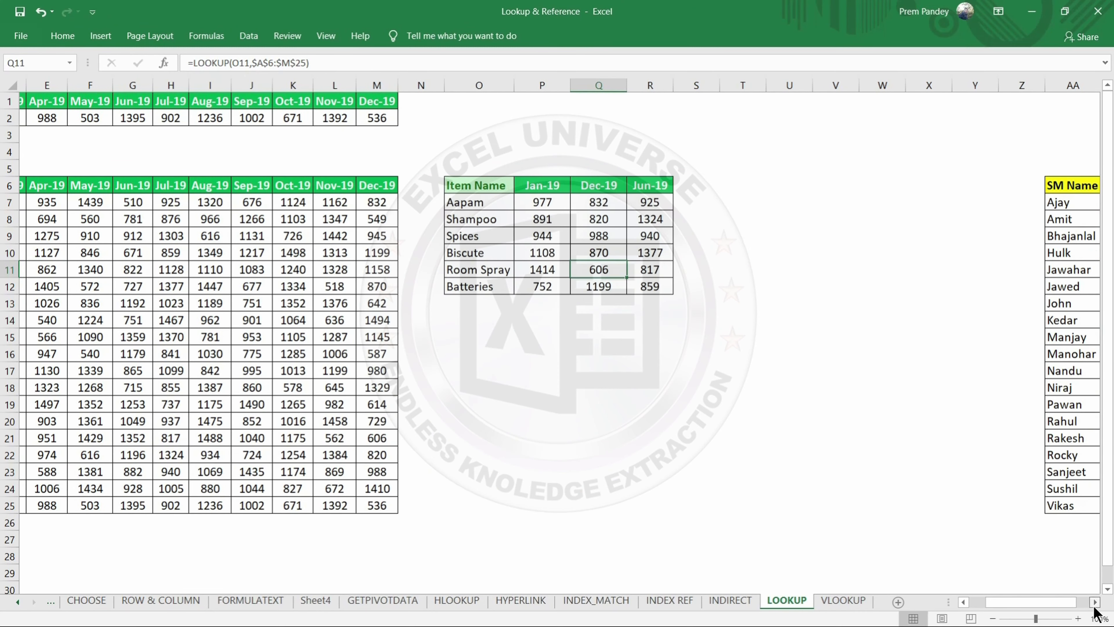
scroll(1095, 612, right, 5)
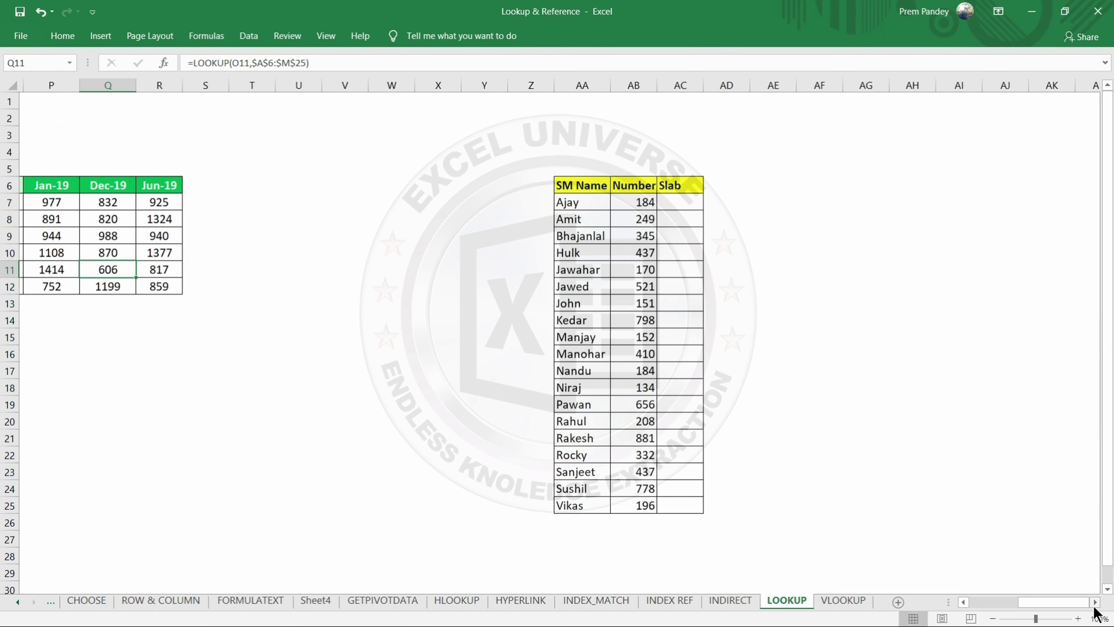
click(424, 203)
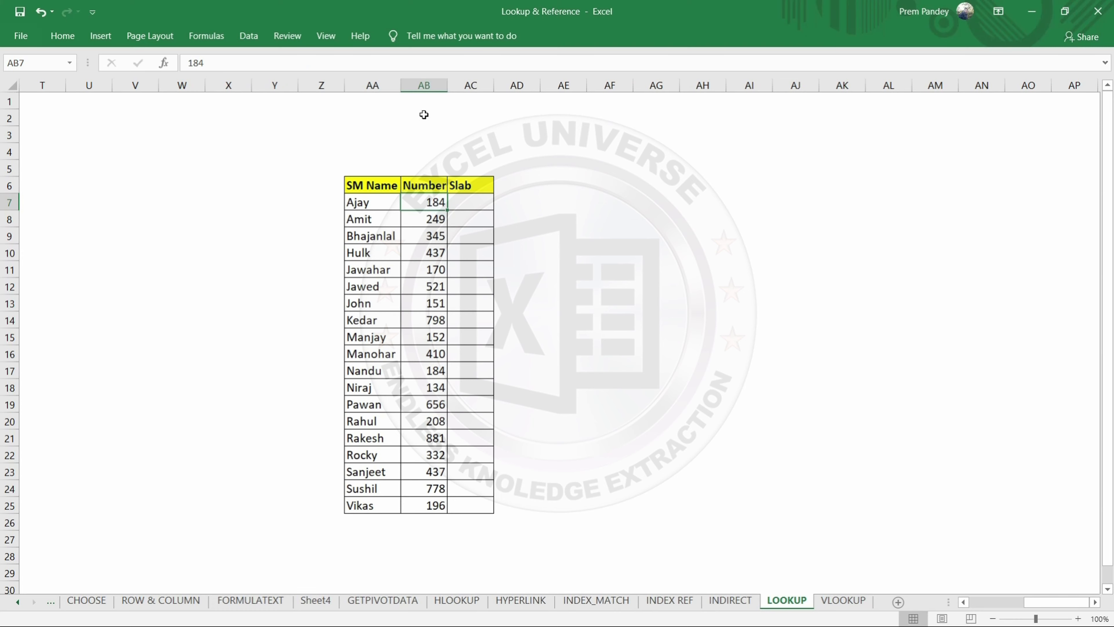
click(425, 84)
click(62, 36)
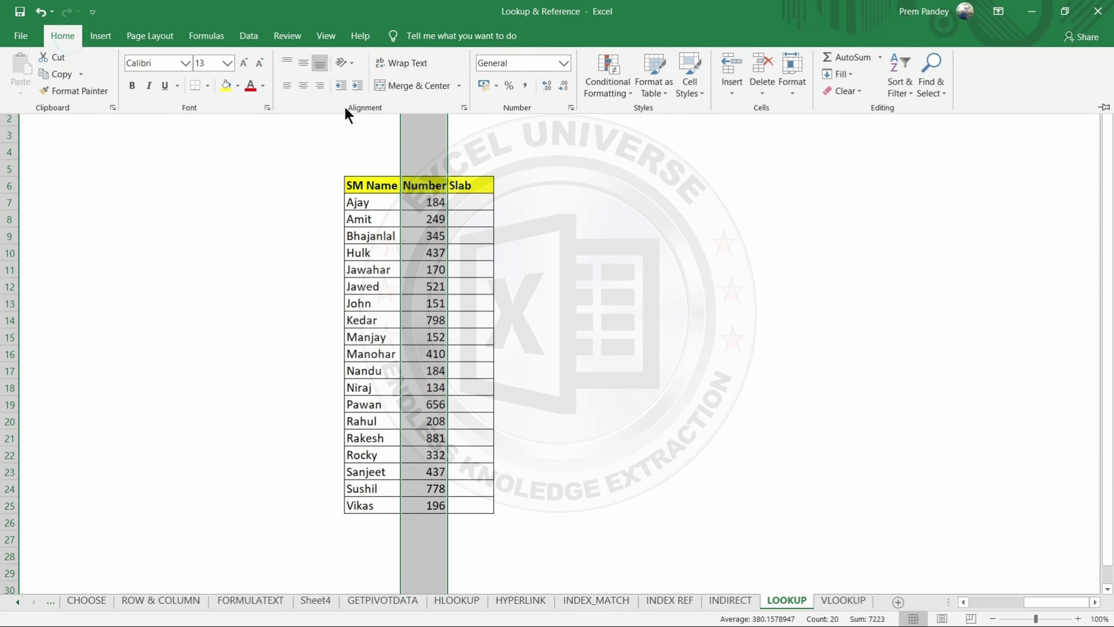
click(304, 85)
click(414, 204)
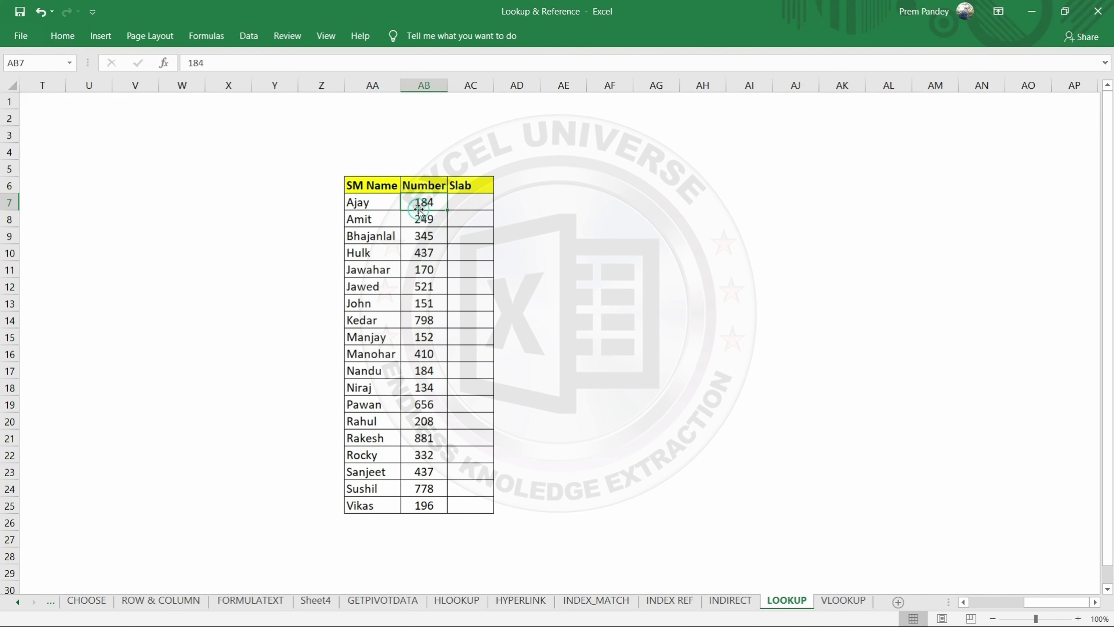
- Enter the slab labels <200, 200-400, 400-600 and >600 in cells AH6:AH9
drag(463, 189, 478, 501)
click(472, 388)
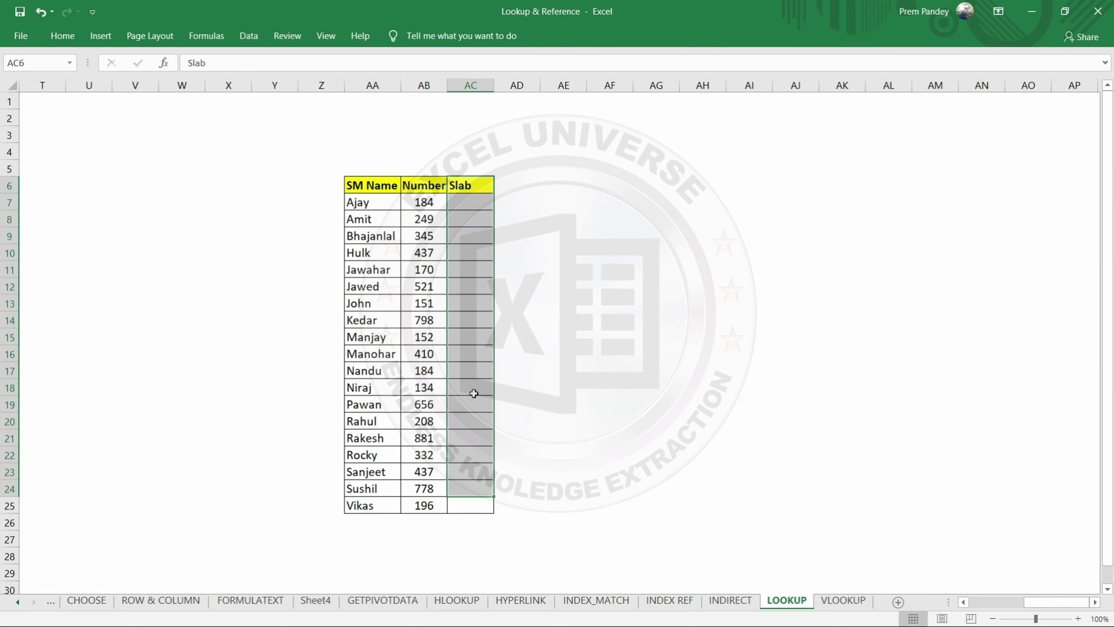
click(684, 184)
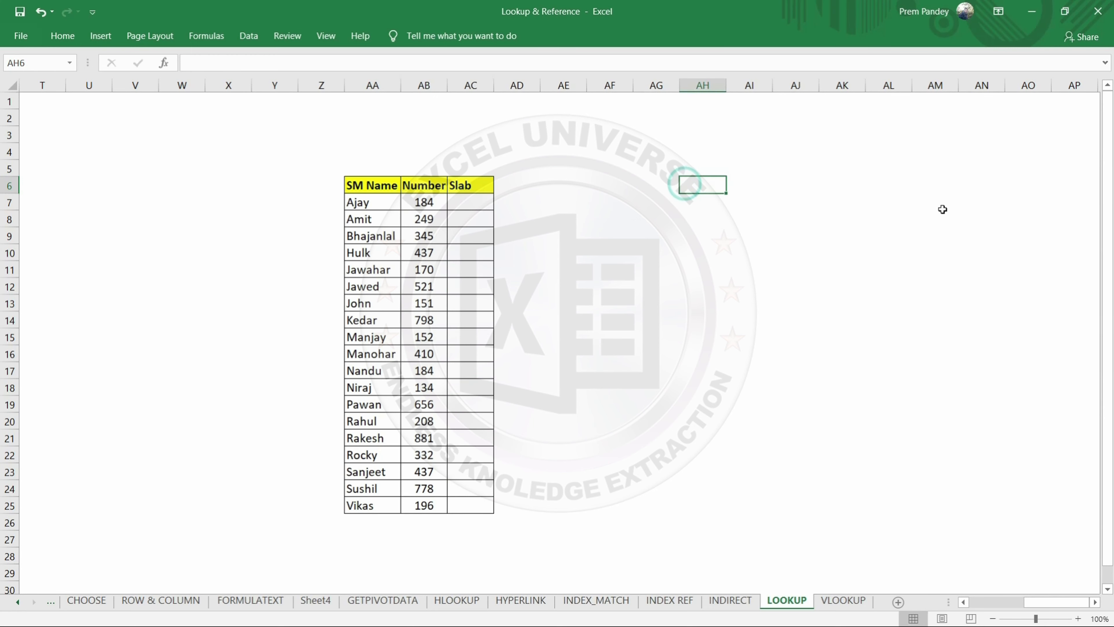
text(<)
text(200-400)
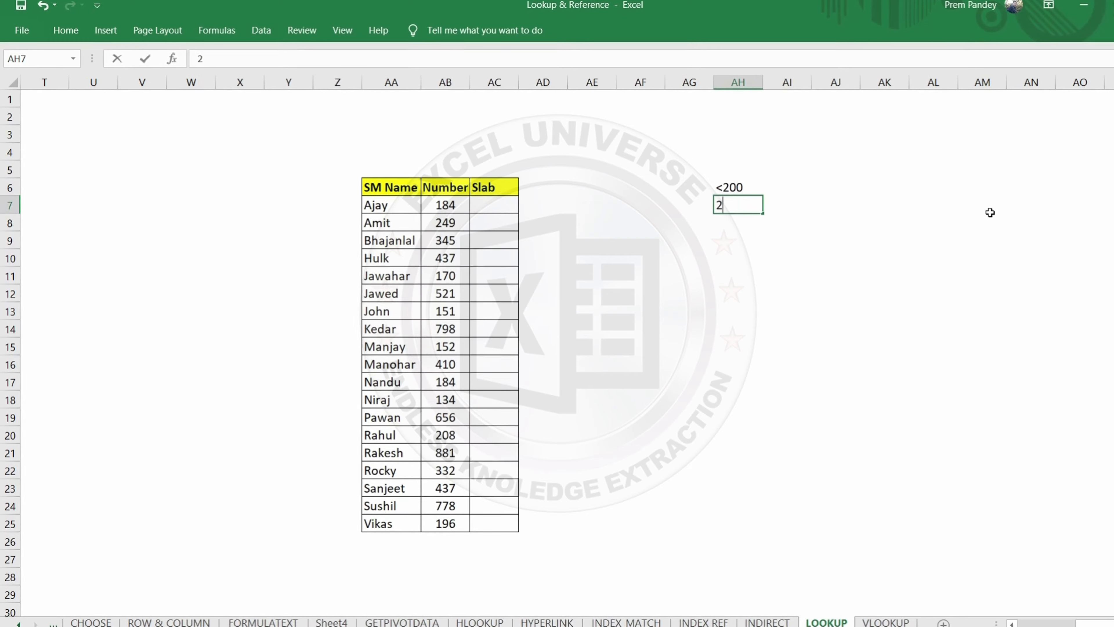
key(Return)
text(400-600)
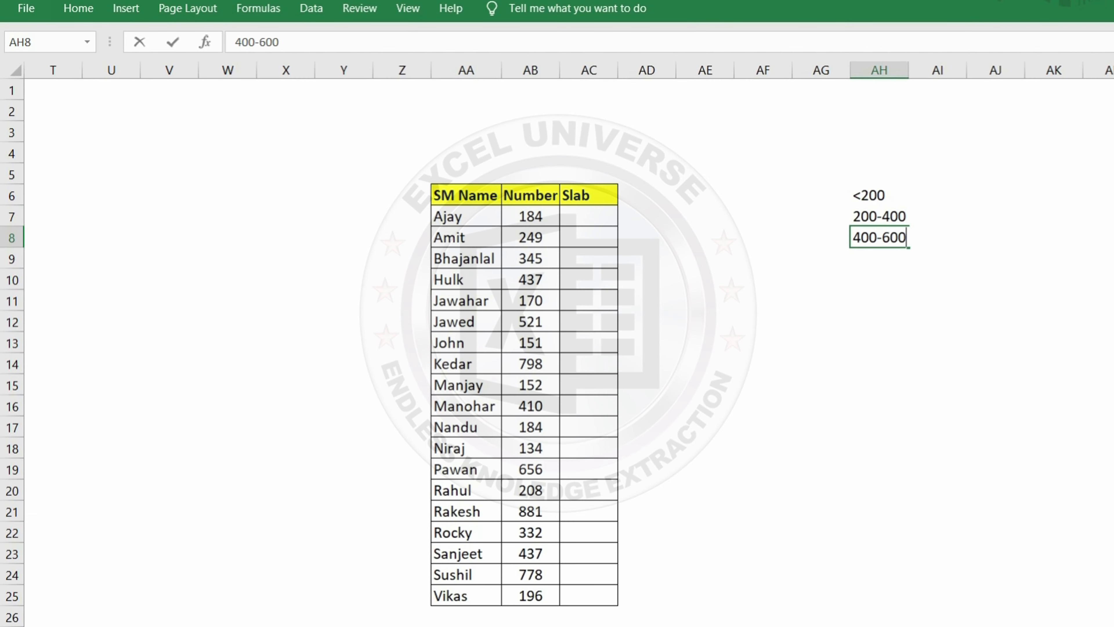
key(Return)
text(>600)
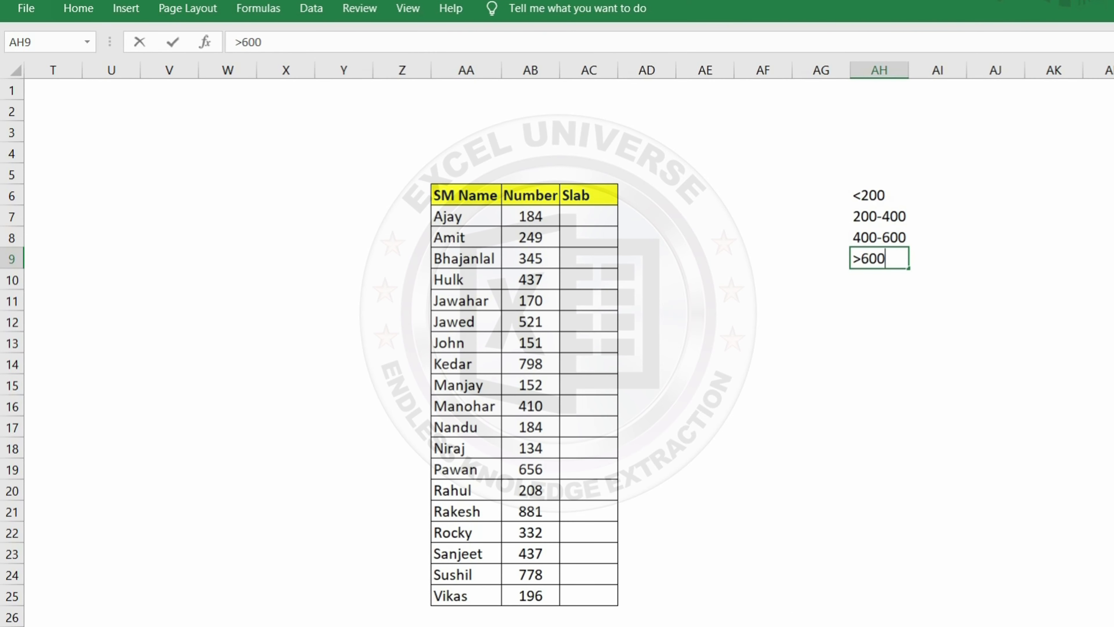
key(Return)
- Enter the slab lower limits 0, 200, 400 and 600 in AG6:AG9 beside their labels
click(837, 198)
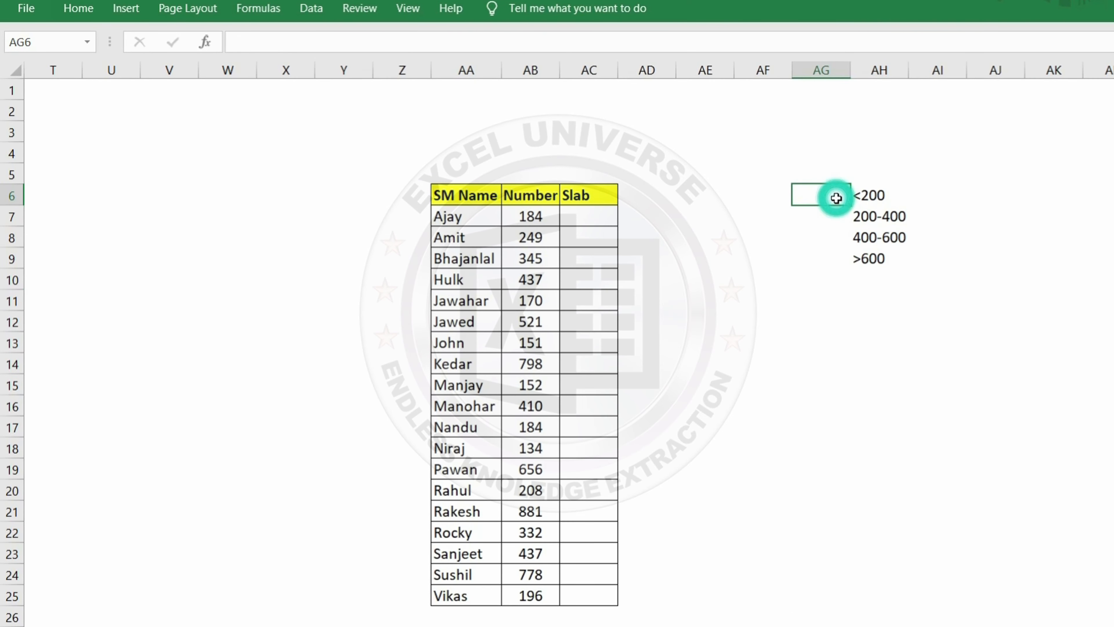
text(0)
key(Return)
text(200)
key(Return)
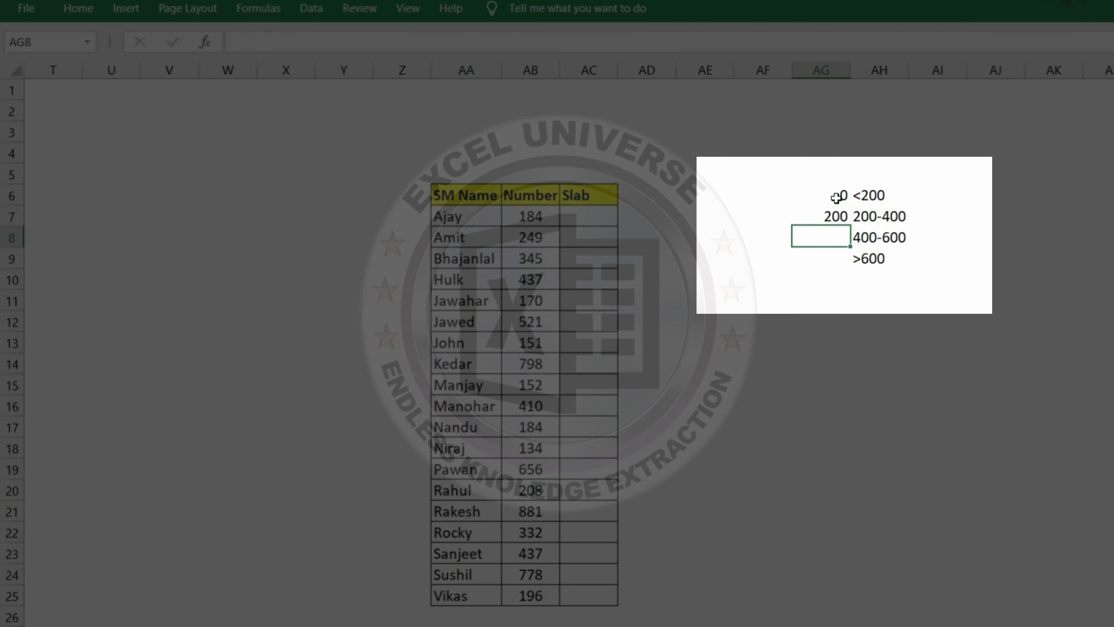
key(Return)
text(600)
key(Return)
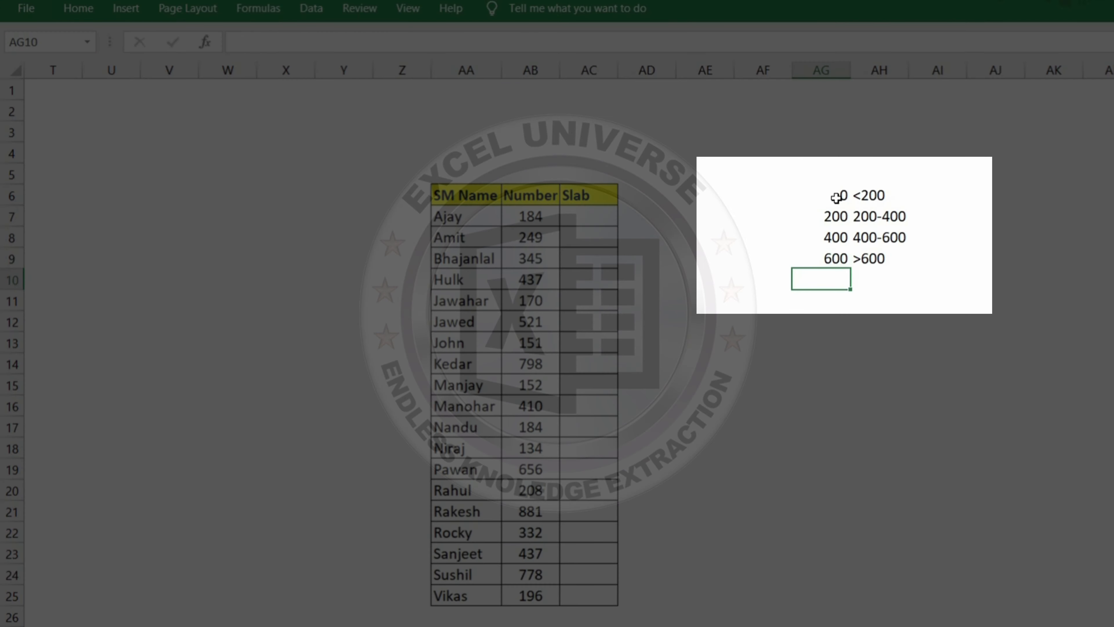
- Apply all borders to the slab table in AG6:AH9
drag(836, 197, 893, 258)
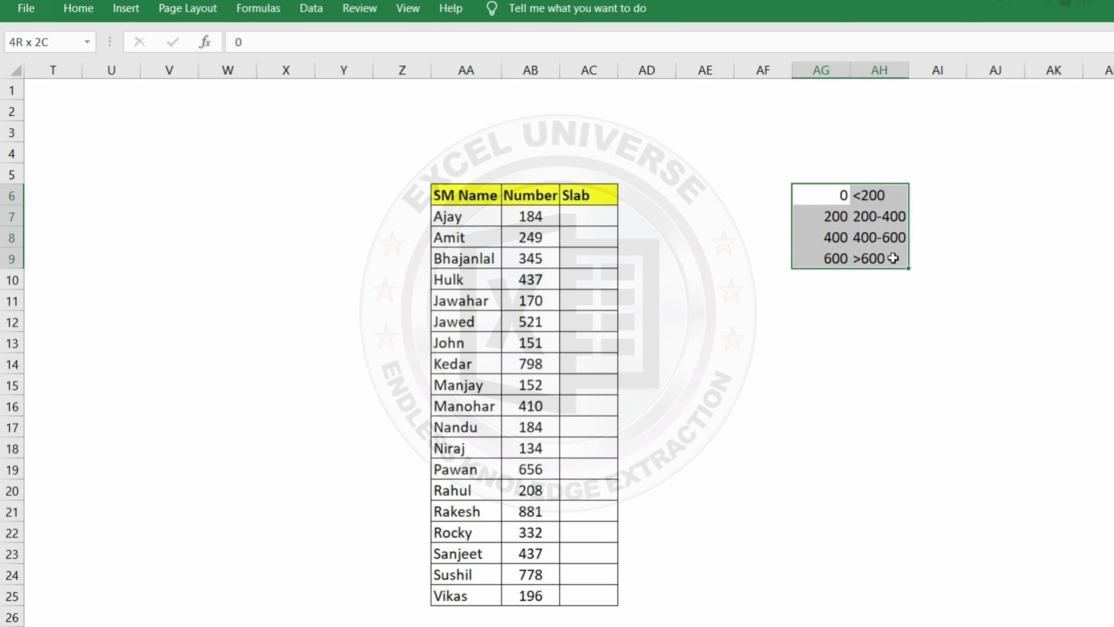
click(85, 10)
click(261, 70)
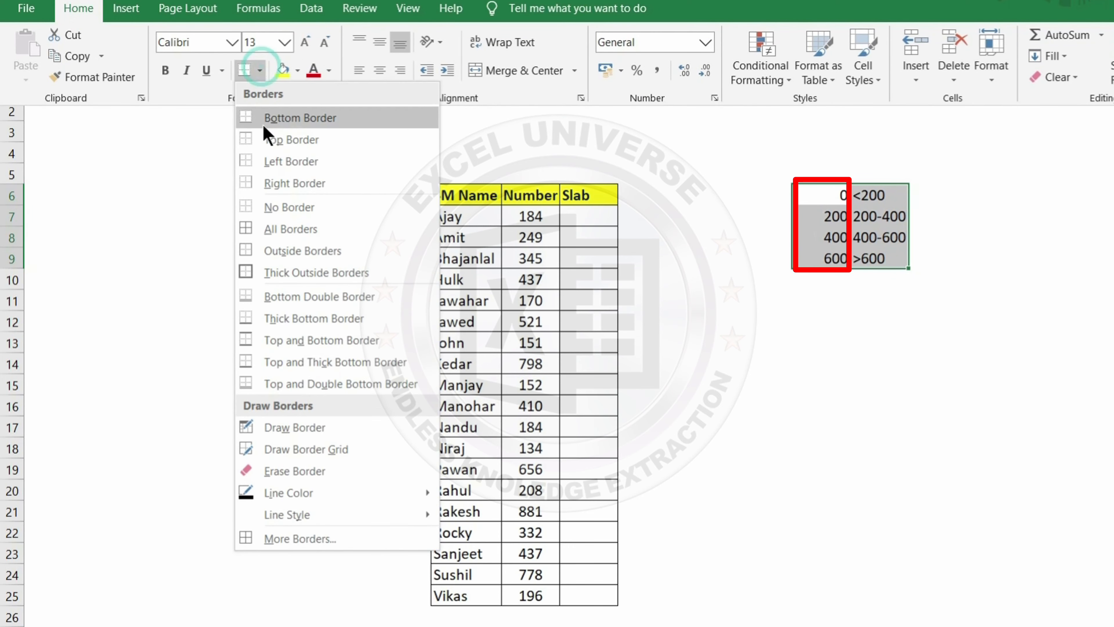
click(276, 227)
- Add the header Min in AG5 above the slab lower limits
click(831, 175)
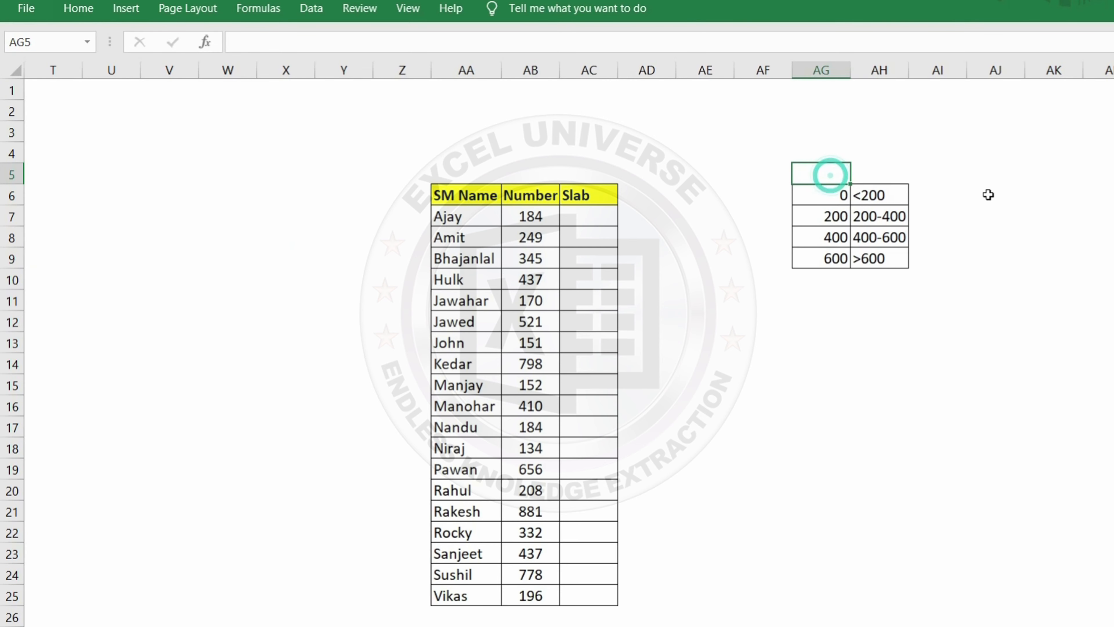
key(Tab)
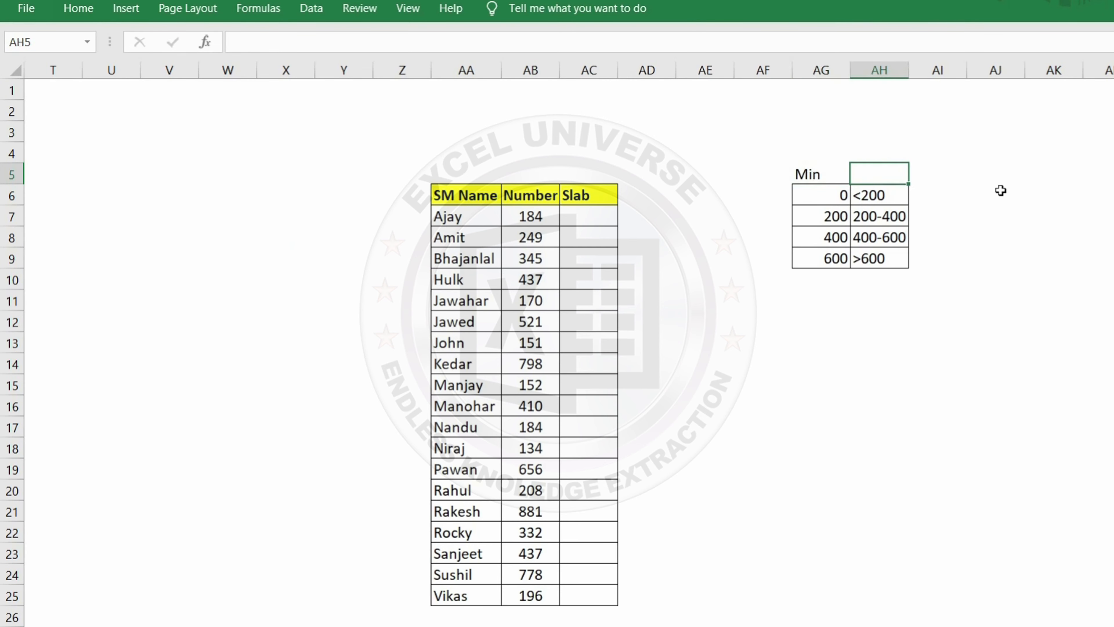